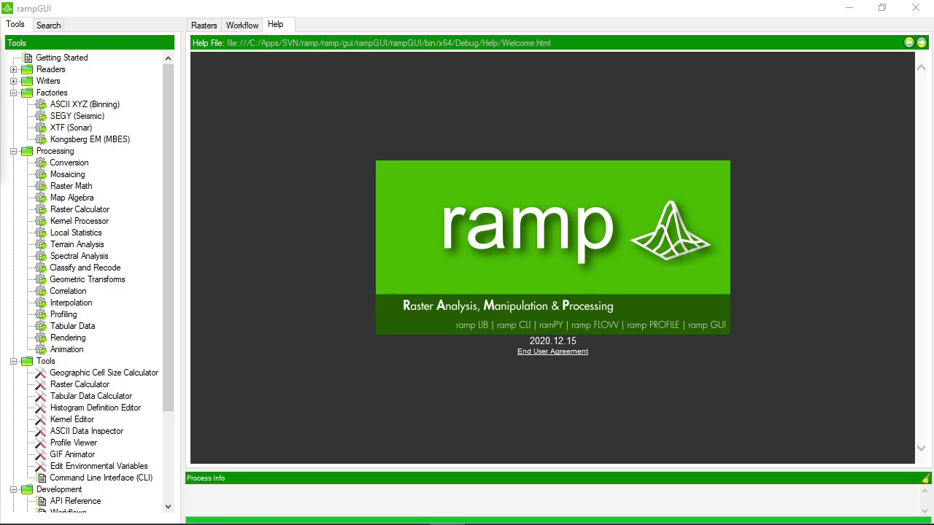
- Select SEGY (Seismic) under Factories in the Tools tree to show its help page
click(69, 114)
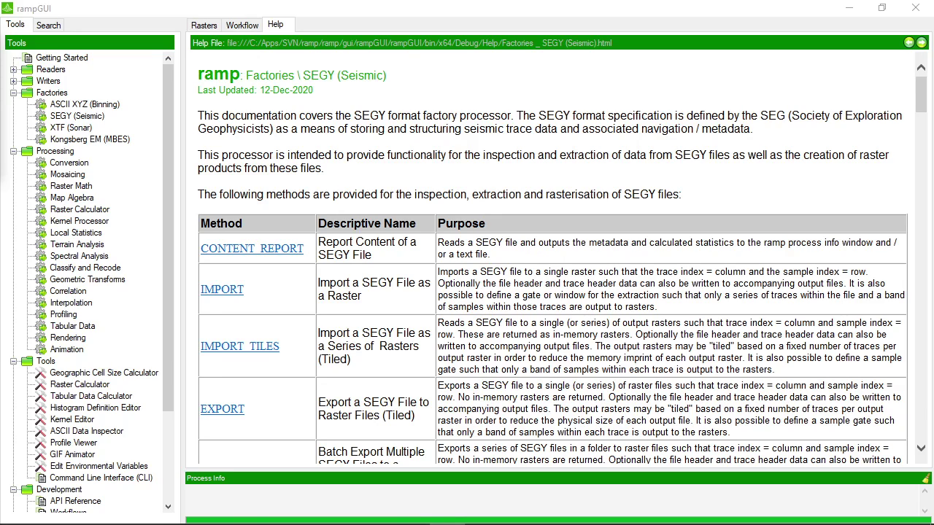
click(82, 120)
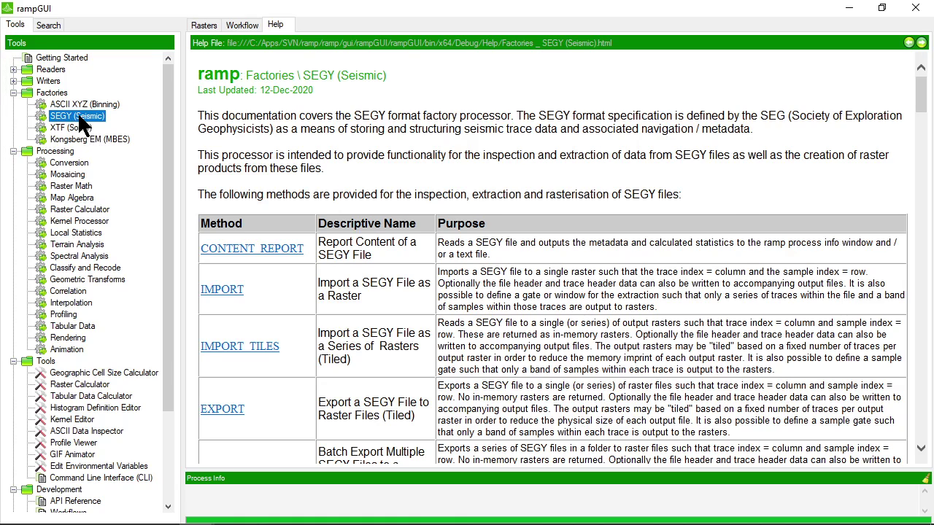
- Run Report Content of a SEGY File on SA1702_SS_006_01_PostProc_Prelim.sgy, leaving OutputFile empty
double_click(82, 121)
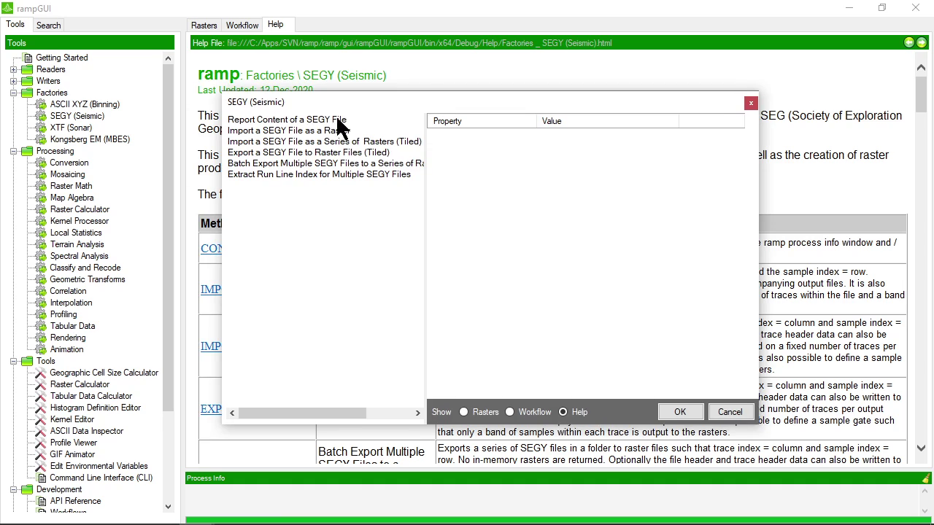
click(325, 119)
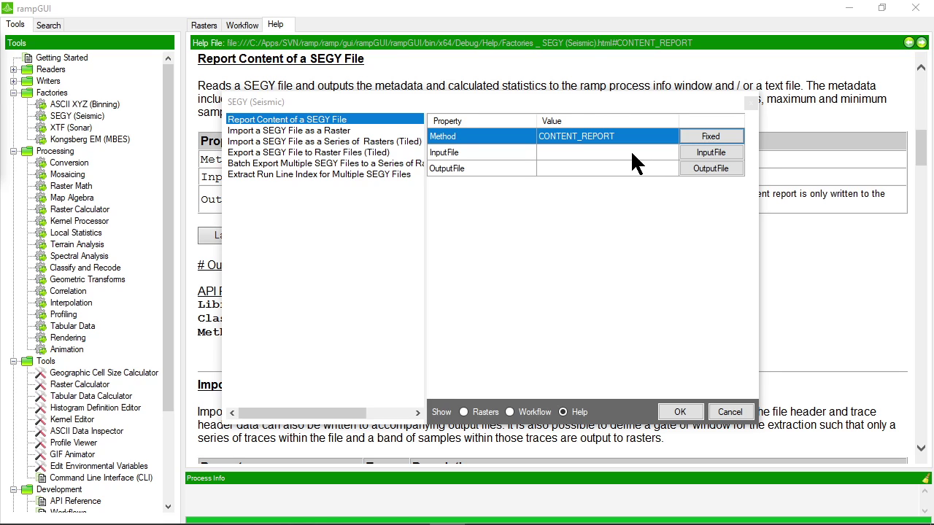
click(633, 153)
click(710, 151)
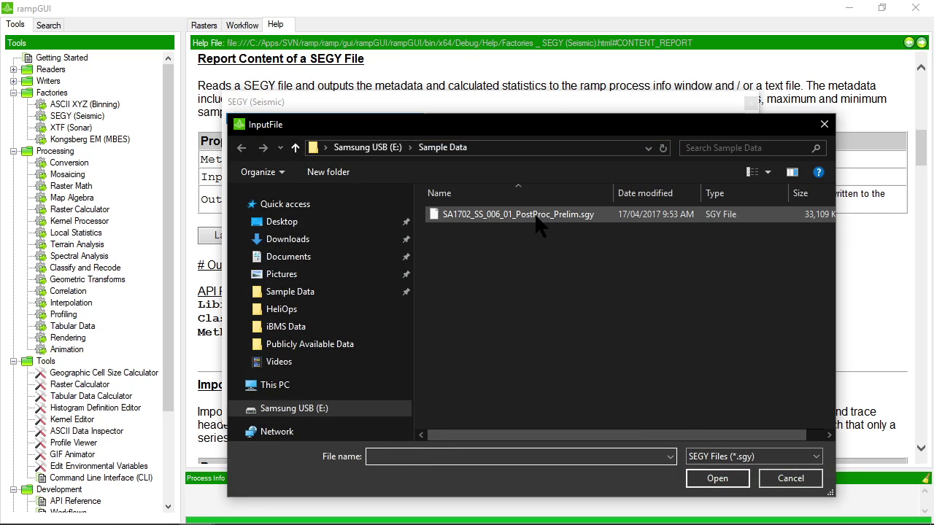
double_click(536, 215)
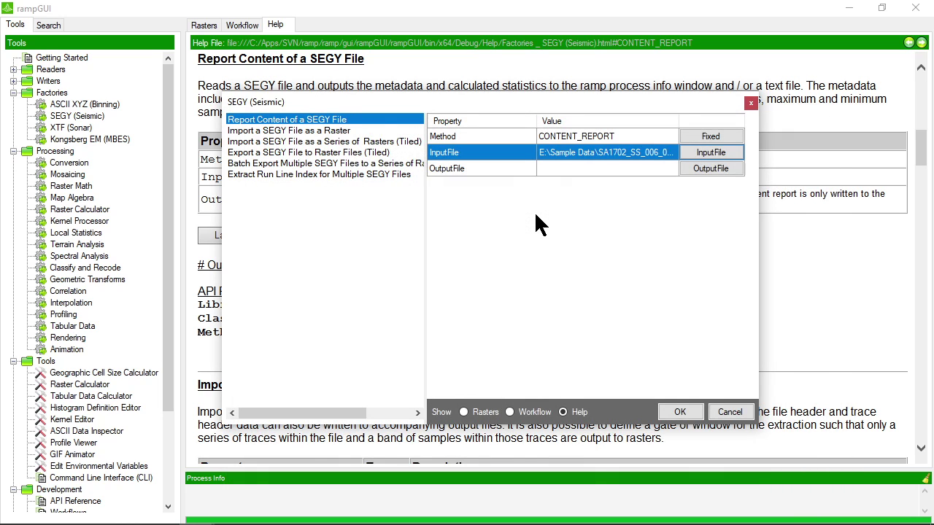
click(574, 172)
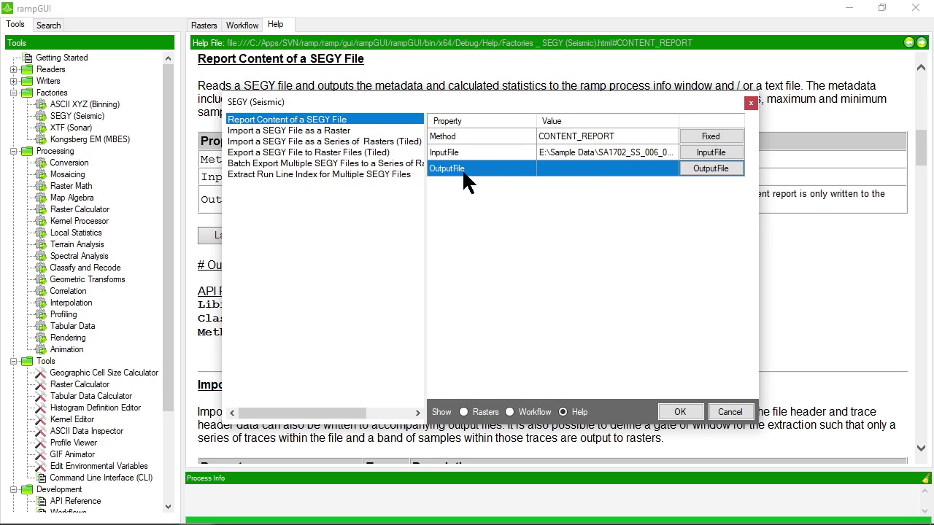
mouse_move(567, 179)
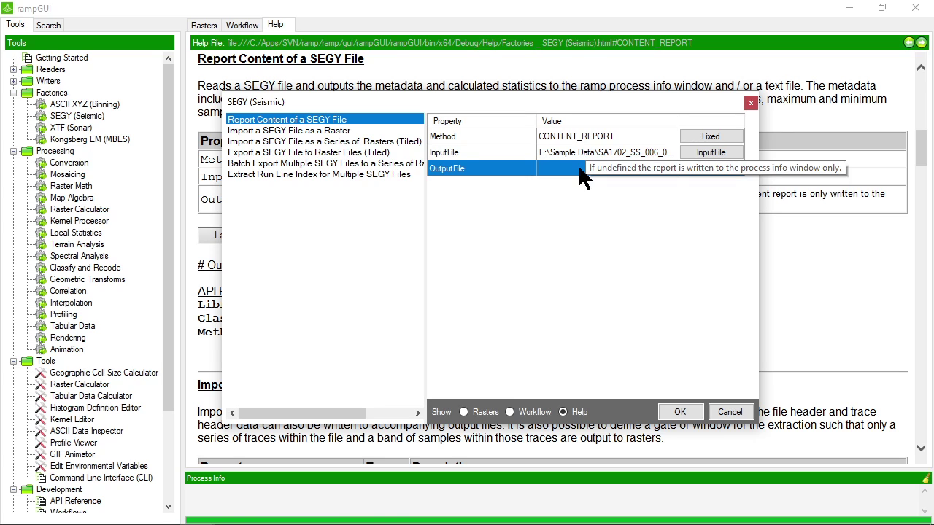
click(580, 169)
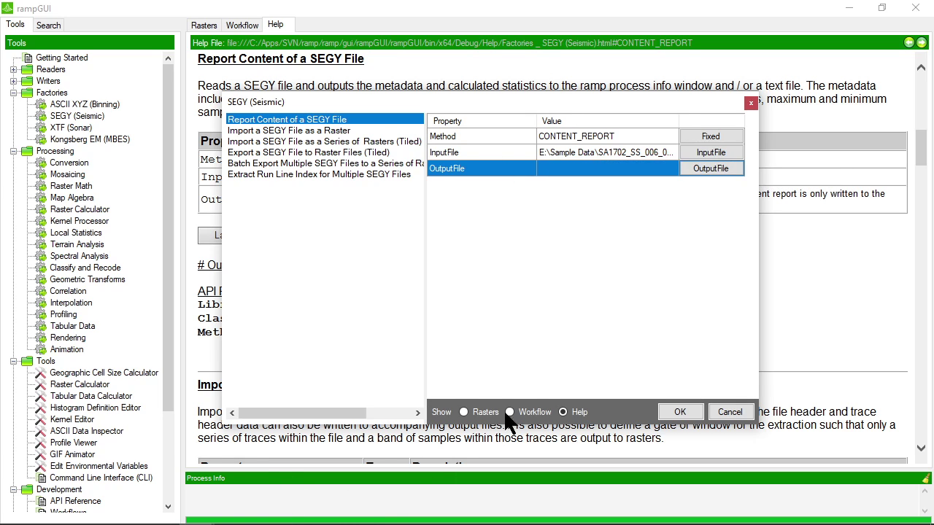
click(681, 412)
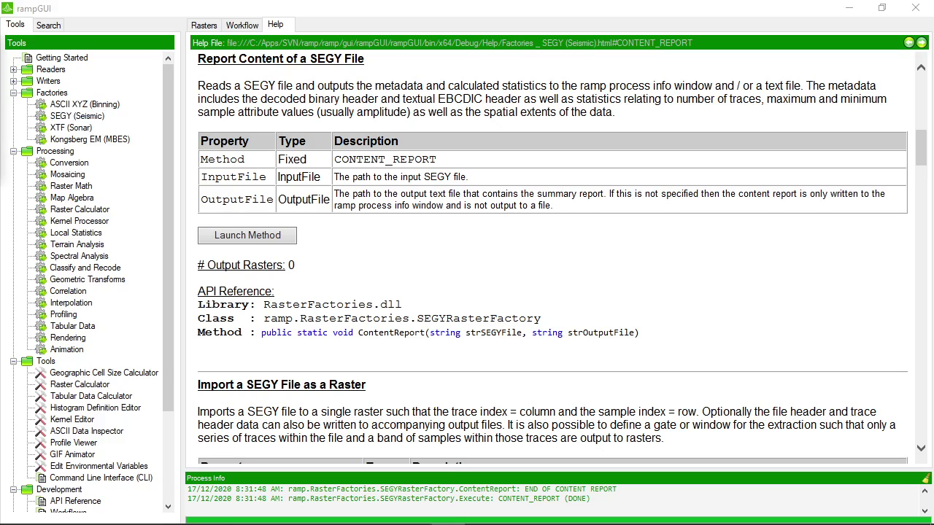
- Enlarge the Process Info log and review sample interval, sample format, trace count and amplitude stats
drag(438, 469, 459, 145)
scroll(395, 294, up, 4)
scroll(394, 293, up, 10)
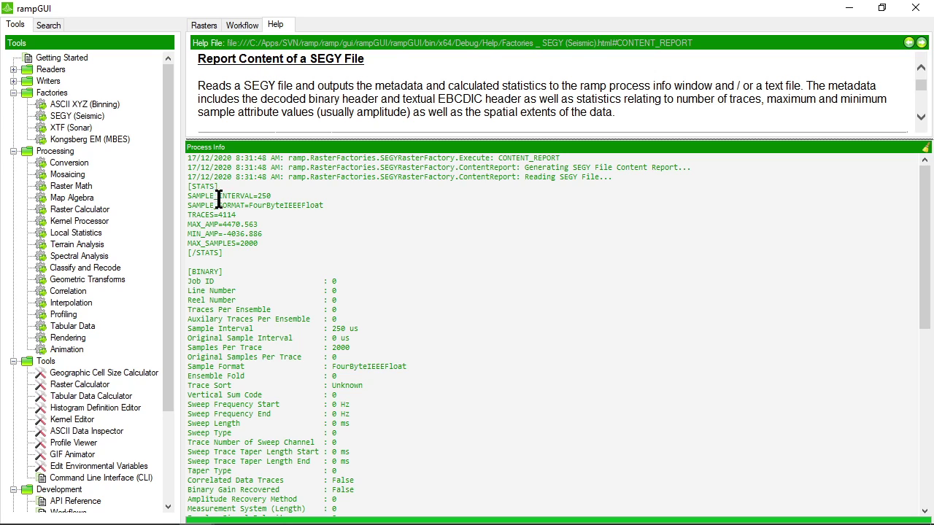
click(281, 195)
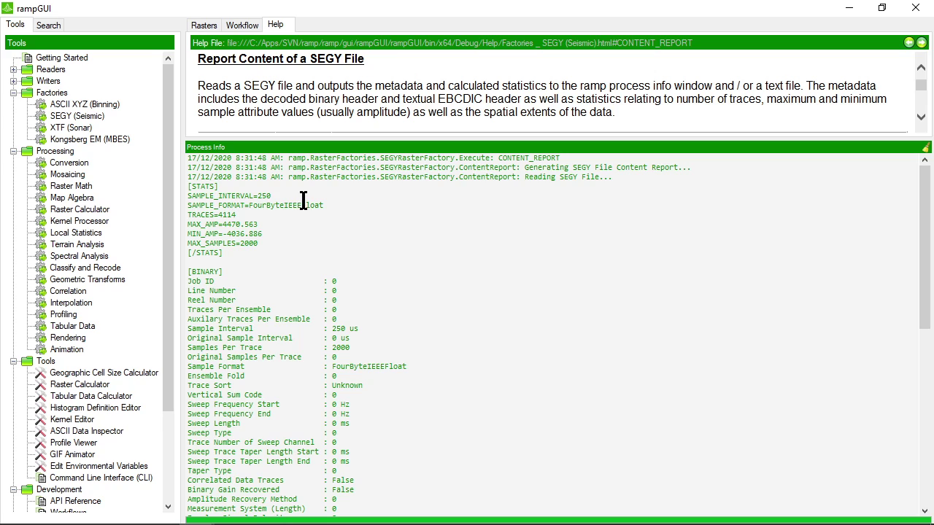
click(332, 205)
drag(332, 204, 253, 205)
click(276, 215)
click(270, 236)
click(269, 245)
- Select and copy the TEXTUAL header block from the report, then switch to Notepad++
scroll(255, 275, down, 1)
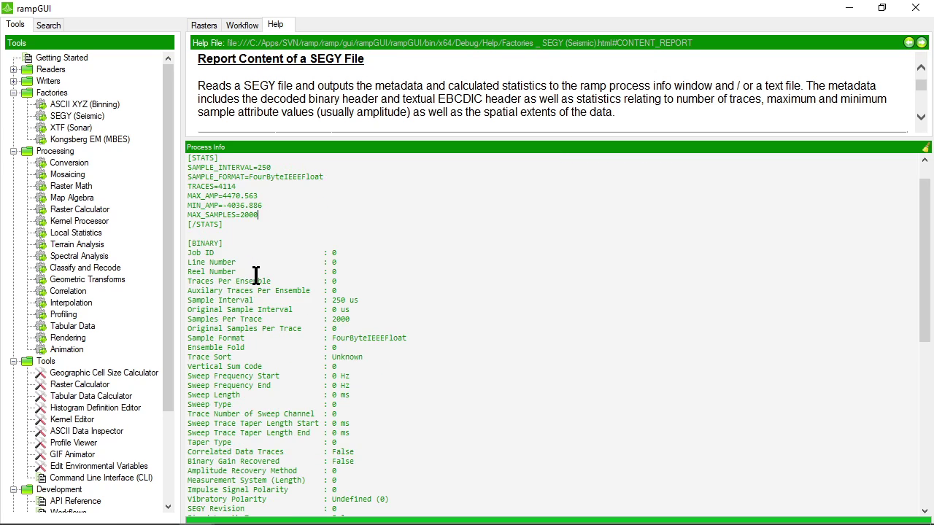
scroll(255, 275, down, 1)
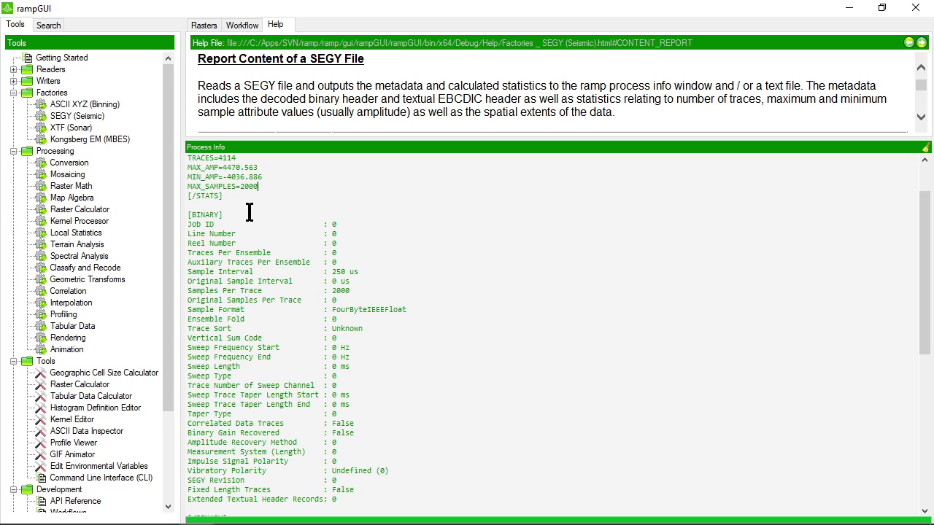
scroll(249, 211, down, 1)
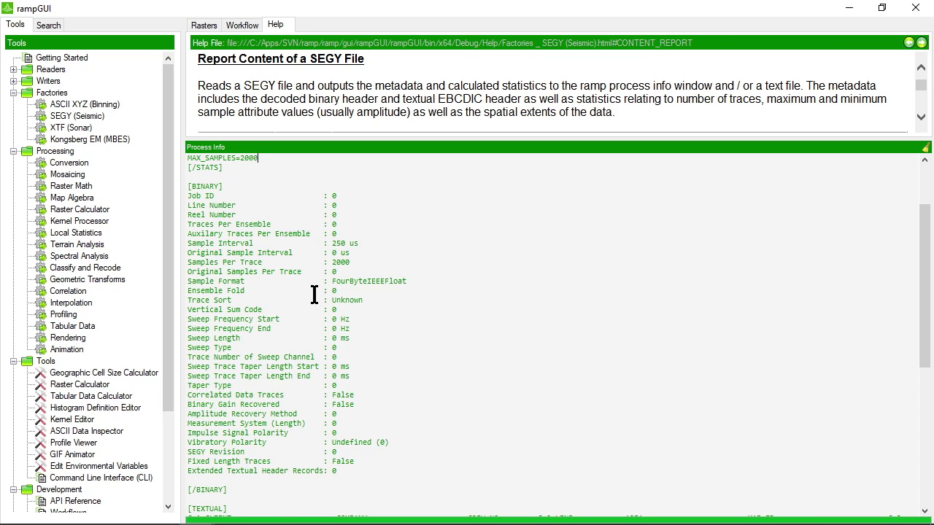
scroll(314, 294, down, 10)
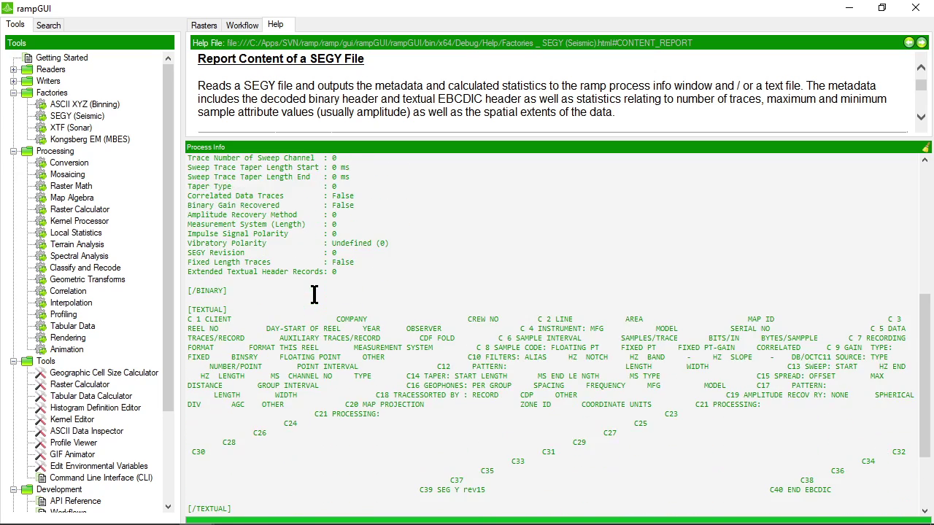
scroll(313, 294, down, 1)
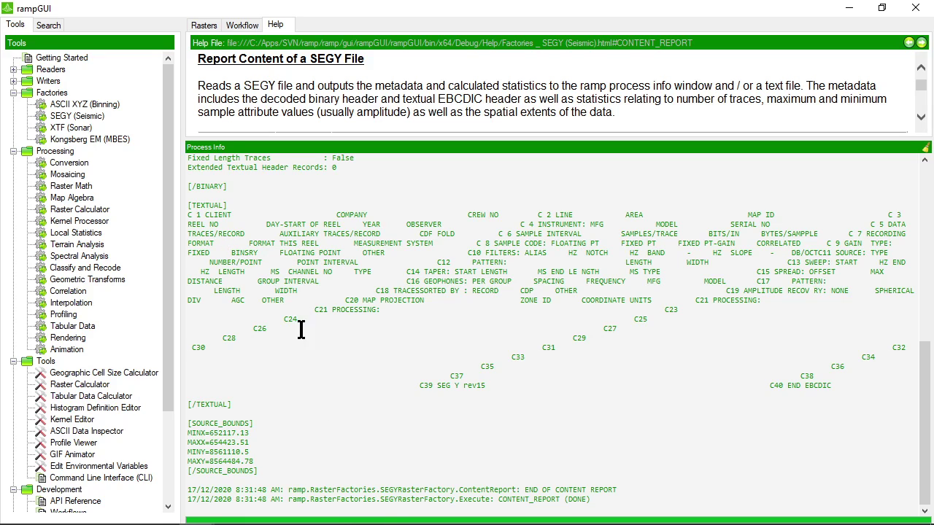
drag(241, 404, 180, 208)
key(ctrl+c)
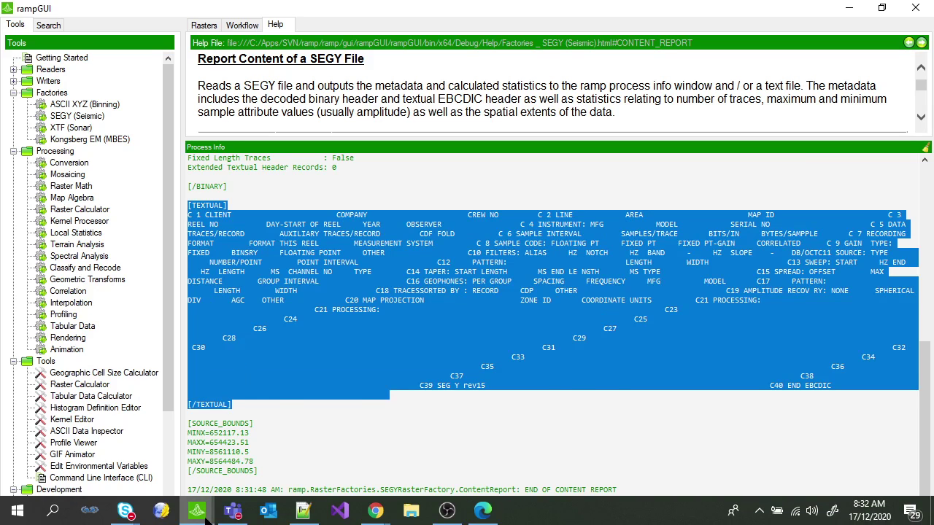
click(235, 431)
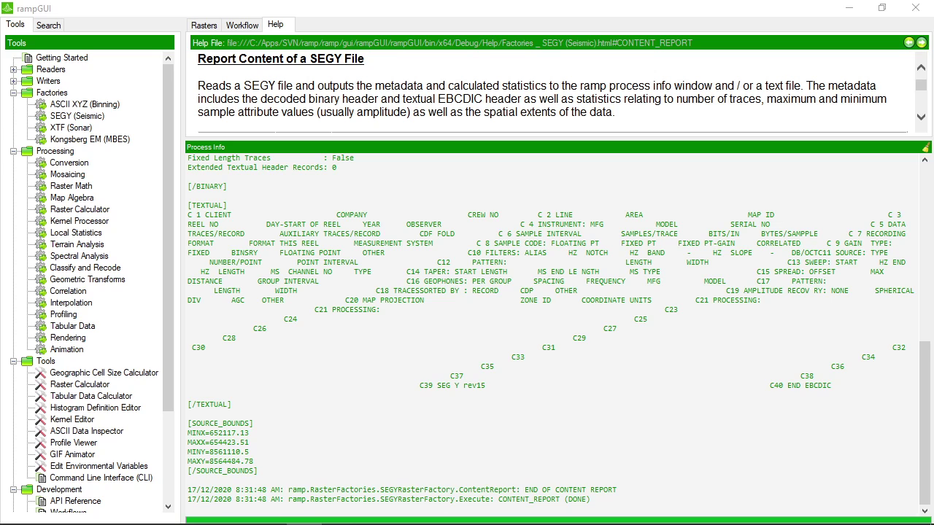
- Paste the textual header into the new 1 tab, review it maximized, then close it unsaved
key(alt+Tab)
drag(417, 131, 375, 33)
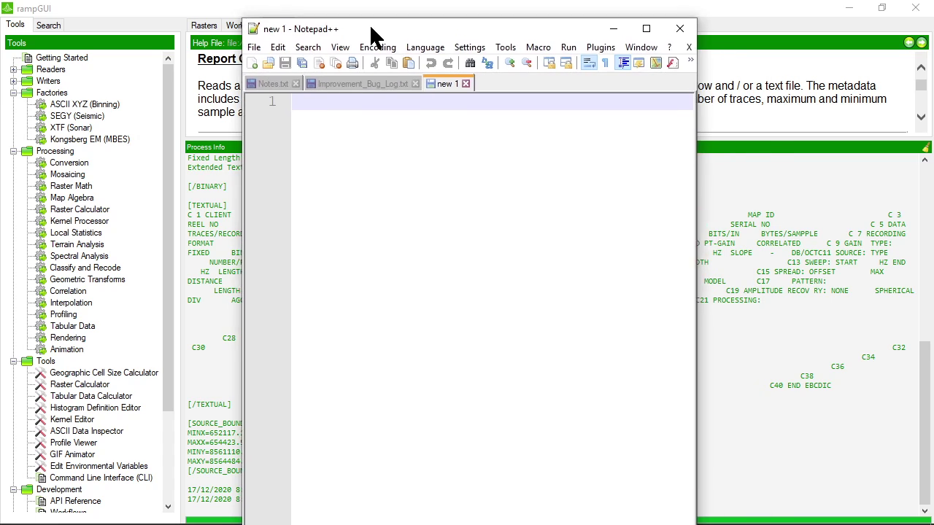
key(ctrl+v)
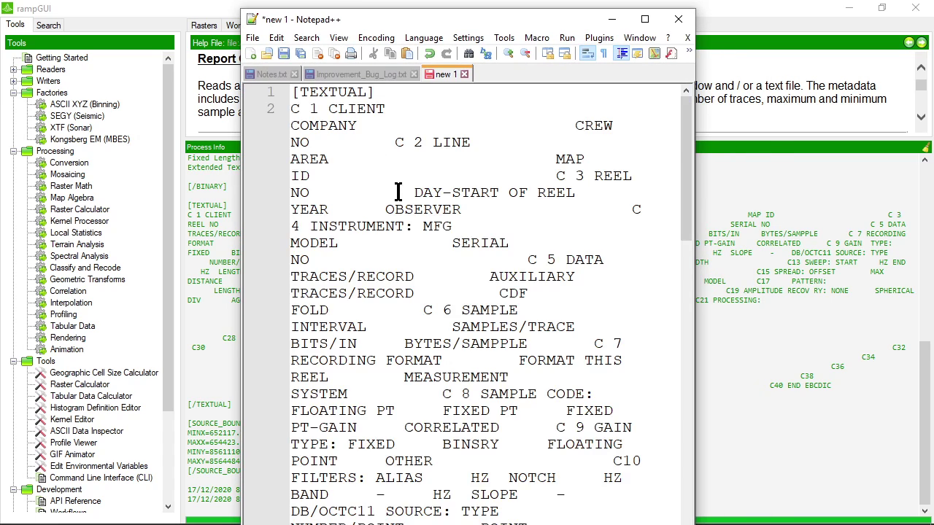
click(644, 19)
ctrl+scroll(451, 276, down, 2)
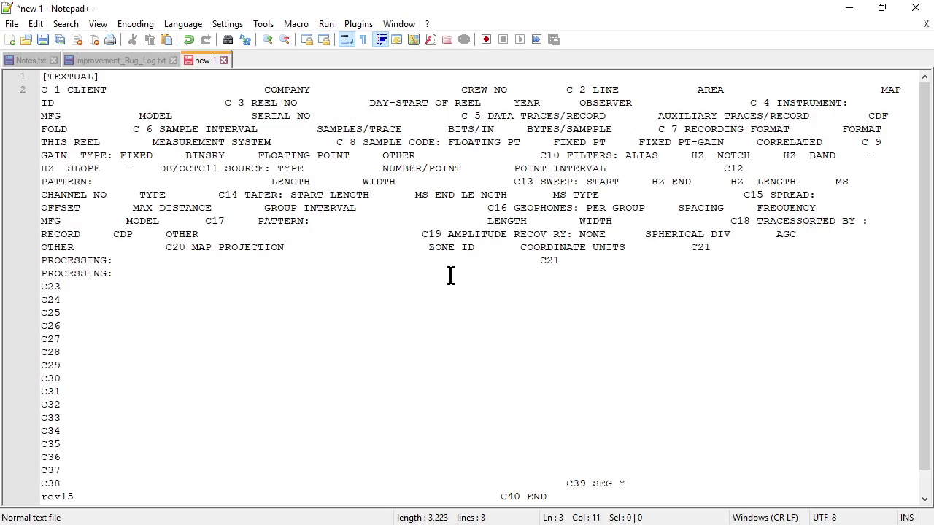
ctrl+scroll(451, 276, down, 3)
ctrl+scroll(448, 270, up, 2)
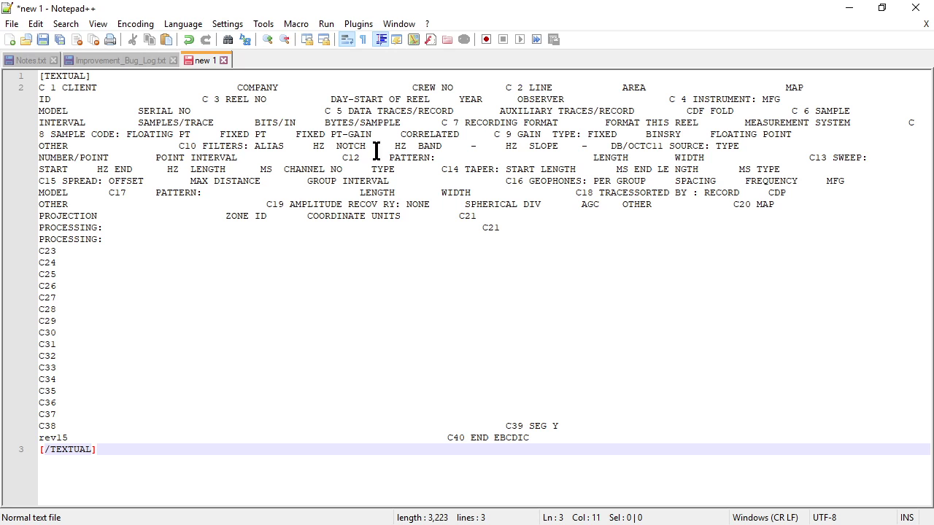
click(224, 60)
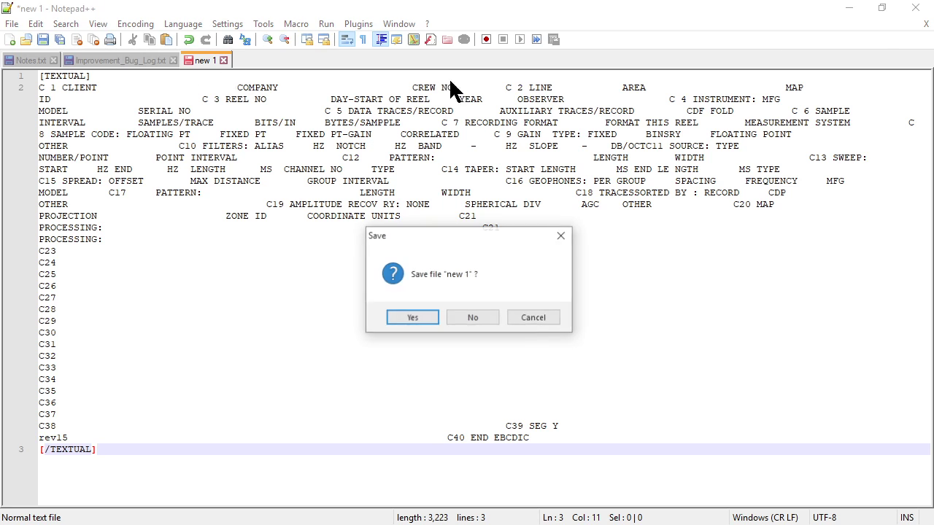
click(471, 315)
- Back in rampGUI, highlight the SOURCE_BOUNDS lines (MINX 652117.13 to MAXX 654423.51) and scroll the log up
click(849, 8)
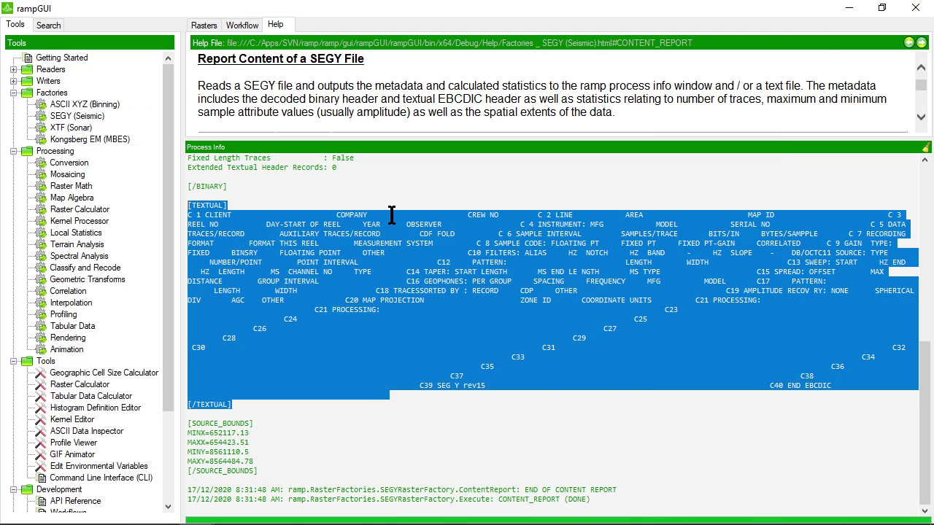
click(328, 205)
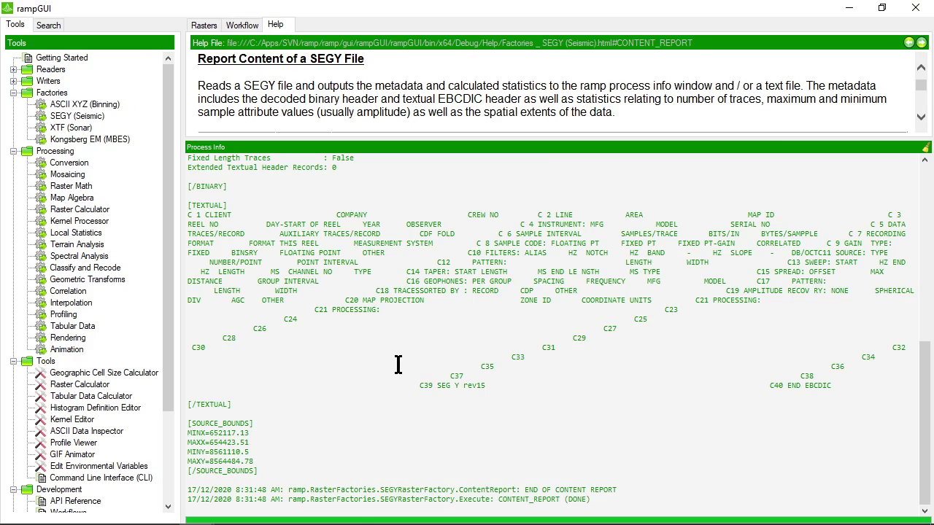
drag(267, 470, 181, 426)
click(277, 461)
scroll(274, 453, up, 15)
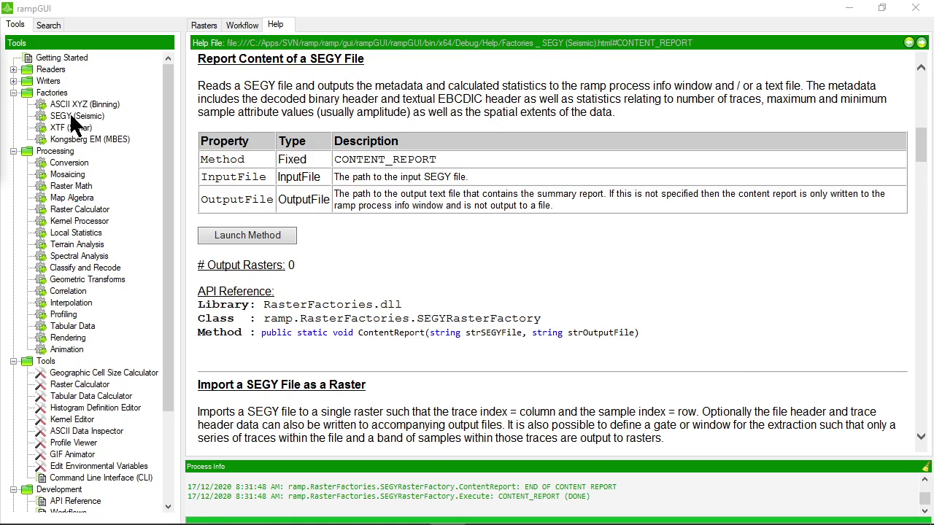
- Choose Import a SEGY File as a Raster from the SEGY methods and select its InputFile property
double_click(71, 116)
drag(313, 95, 368, 74)
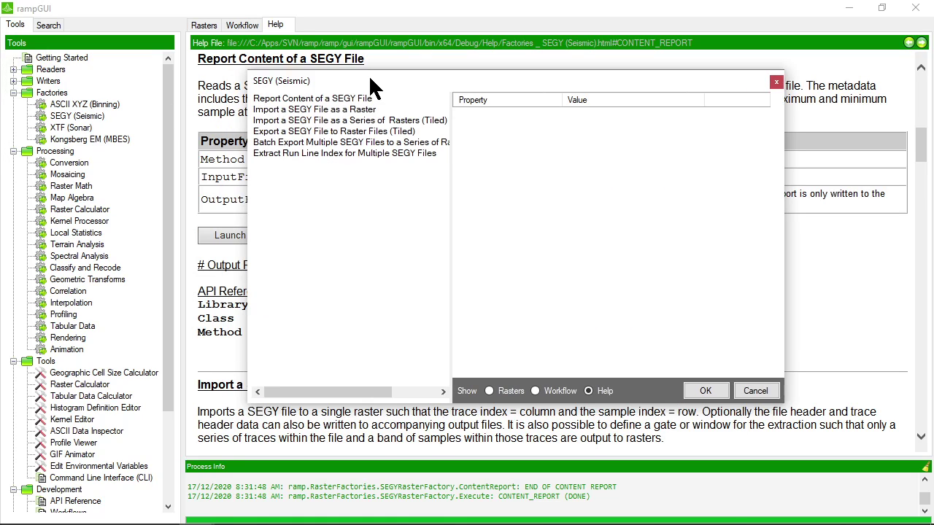
click(304, 110)
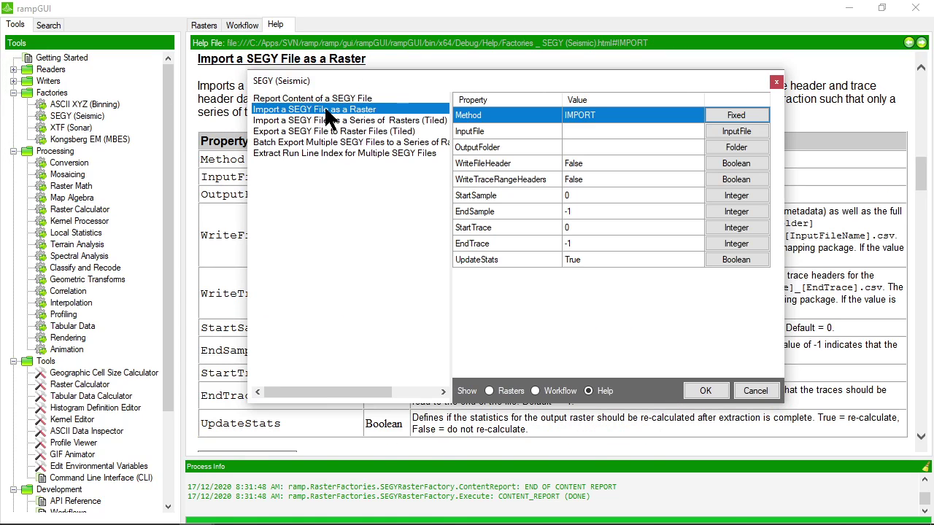
click(587, 132)
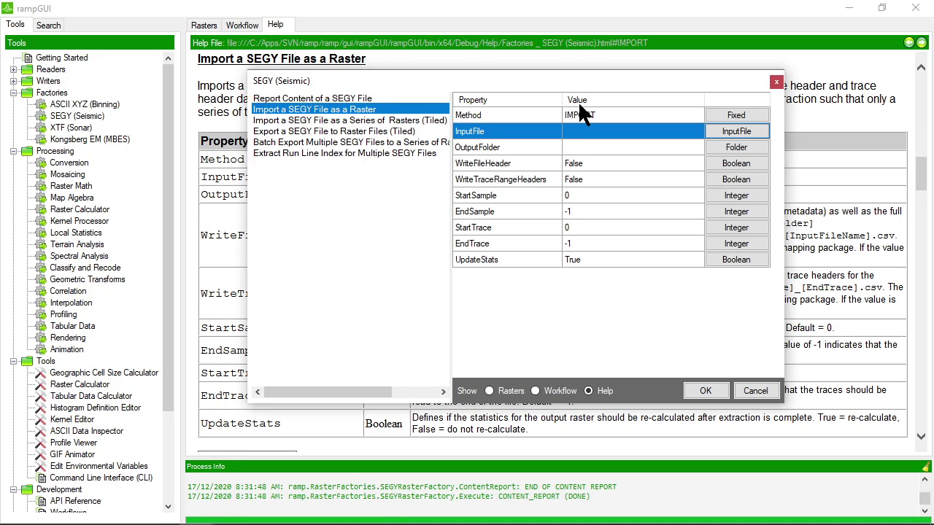
- Set InputFile to SA1702_SS_006_01_PostProc_Prelim.sgy
click(732, 129)
click(539, 195)
double_click(540, 195)
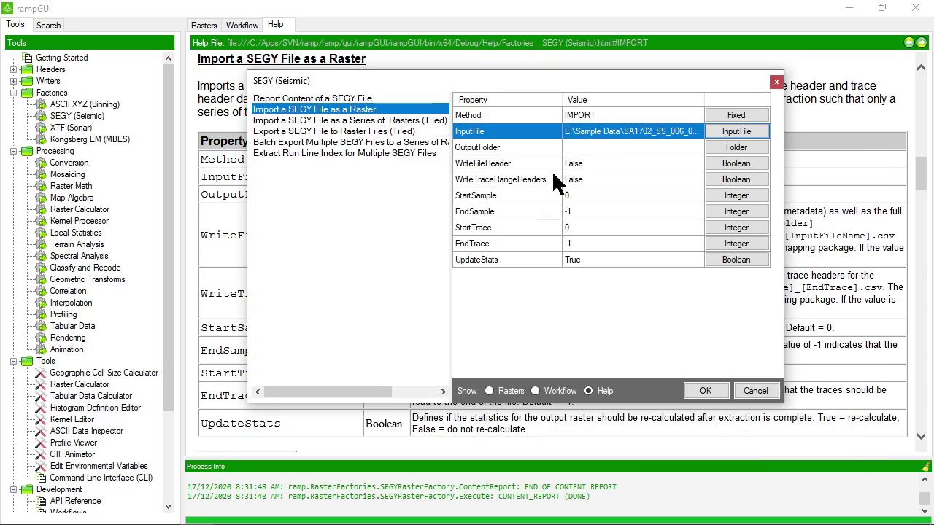
click(595, 147)
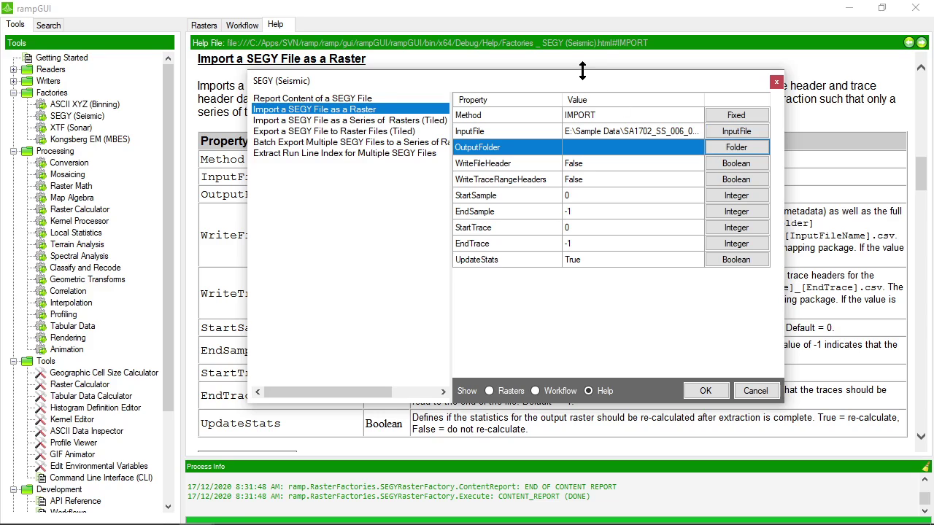
drag(582, 71, 524, 86)
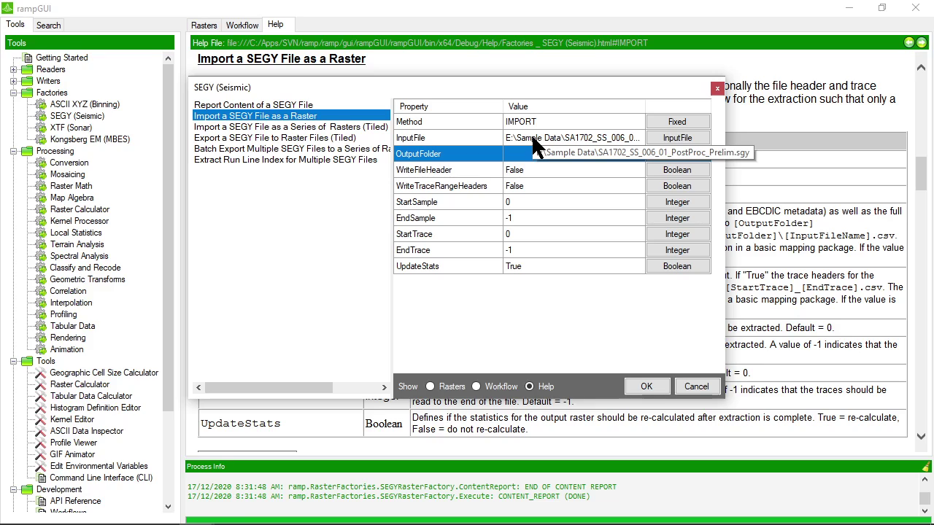
- Set OutputFolder to E:\Sample Data on the Samsung USB drive
click(456, 172)
click(456, 187)
click(455, 175)
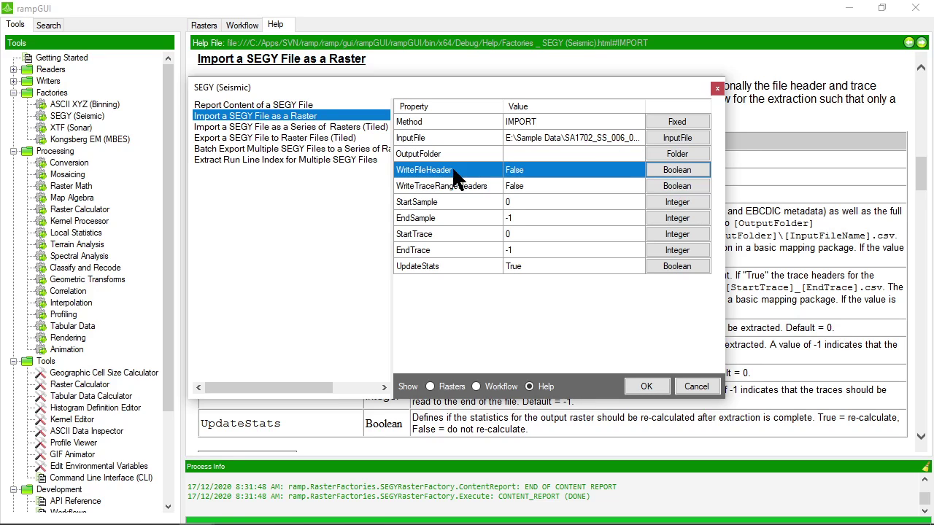
click(458, 155)
click(457, 169)
click(459, 187)
click(457, 168)
click(457, 154)
click(669, 151)
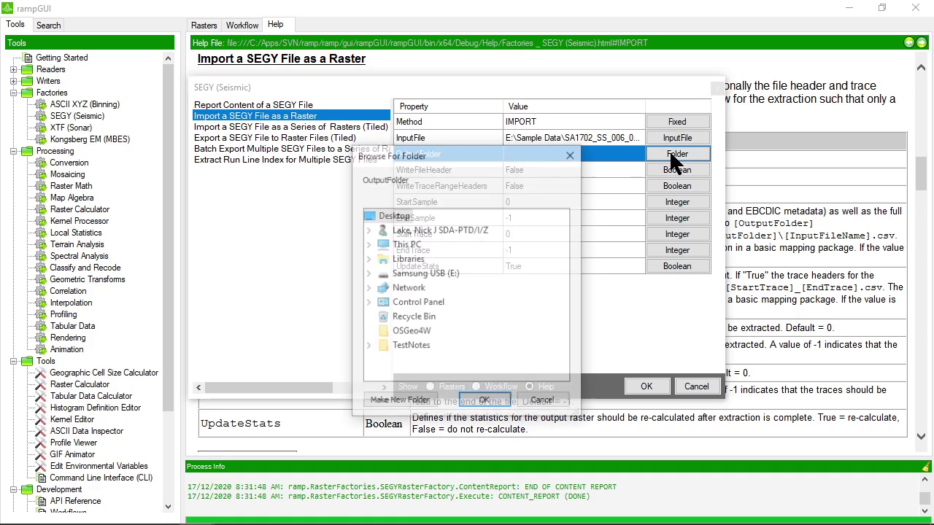
double_click(439, 275)
click(434, 347)
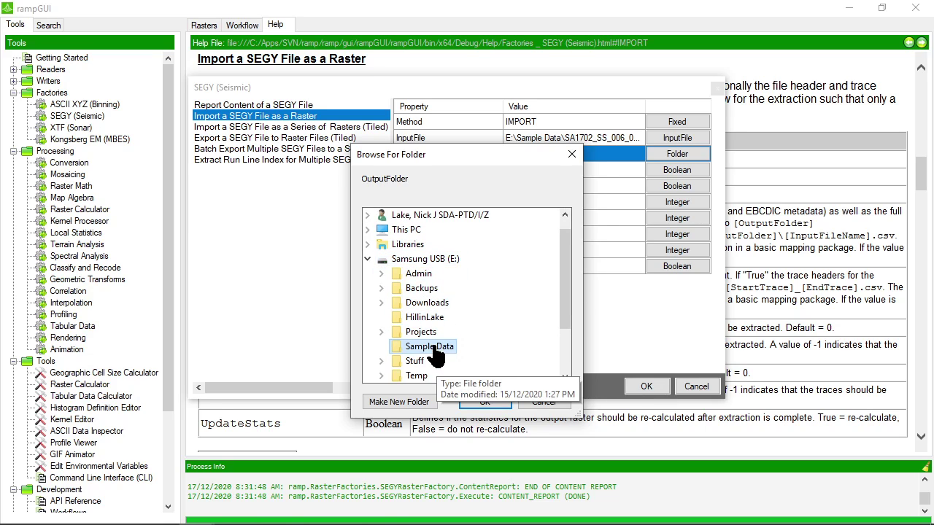
click(478, 403)
- Set both WriteFileHeader and WriteTraceRangeHeaders to True
click(591, 175)
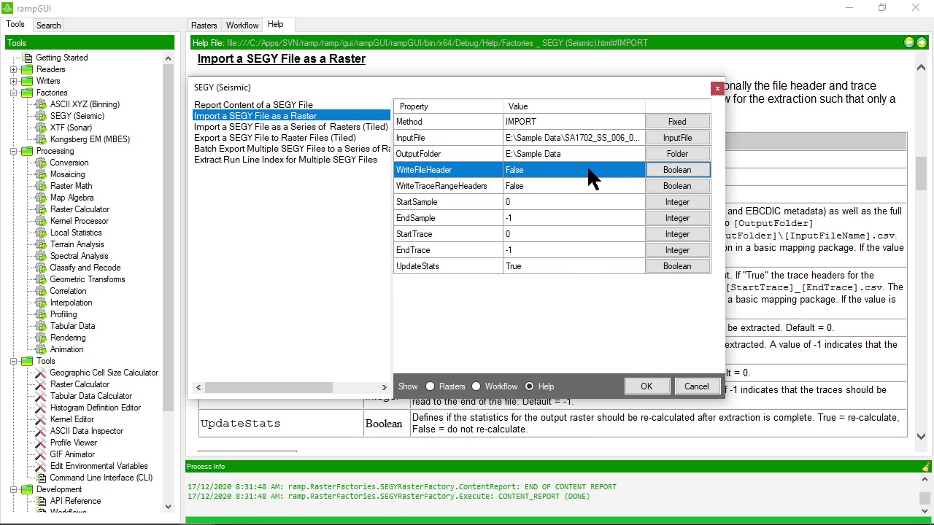
click(677, 168)
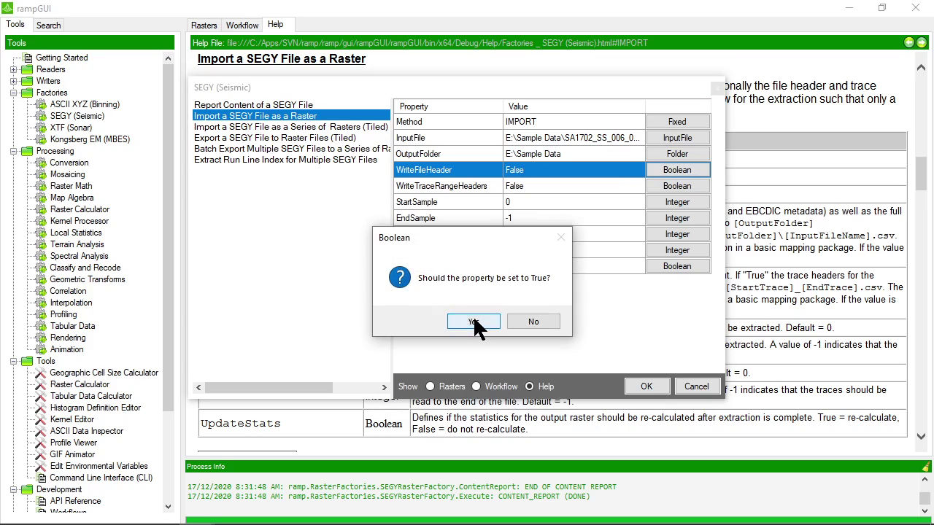
click(474, 322)
click(550, 184)
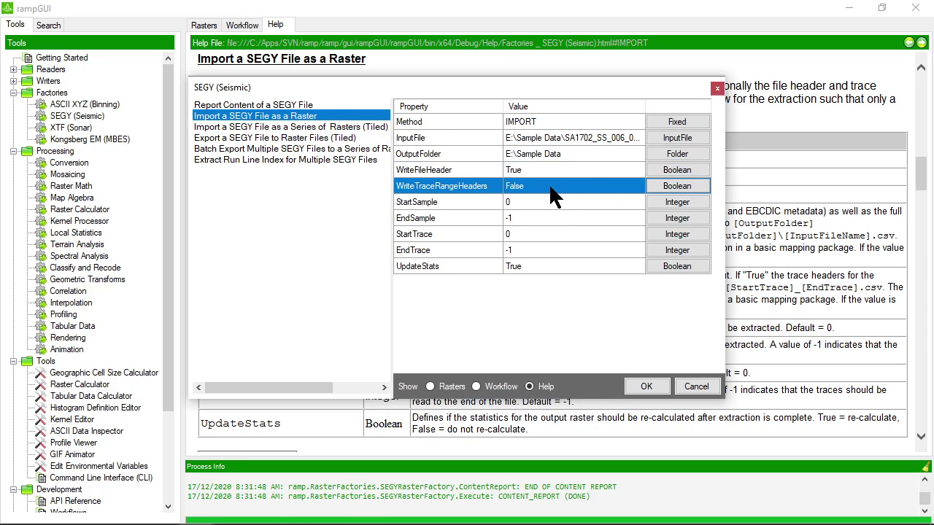
click(661, 186)
click(474, 322)
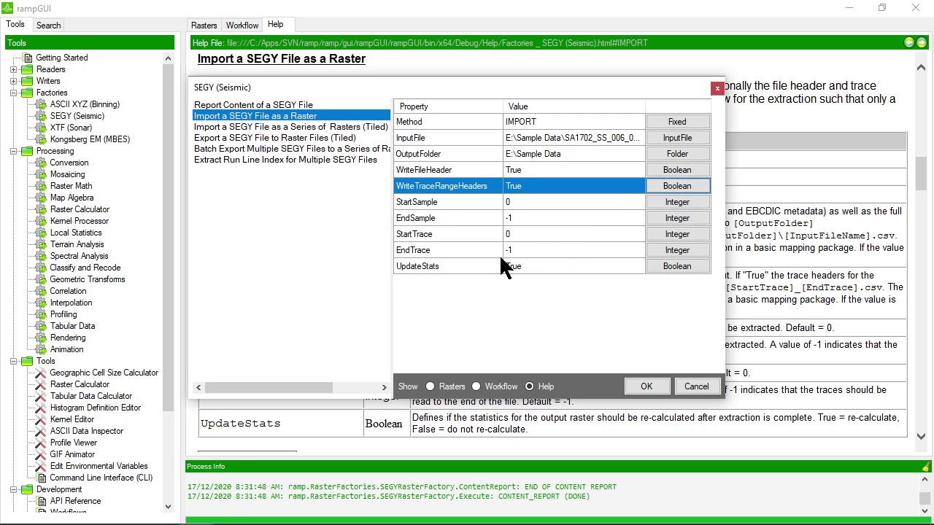
- Review the StartSample, EndSample, StartTrace, EndTrace and UpdateStats settings, then run the import
click(546, 202)
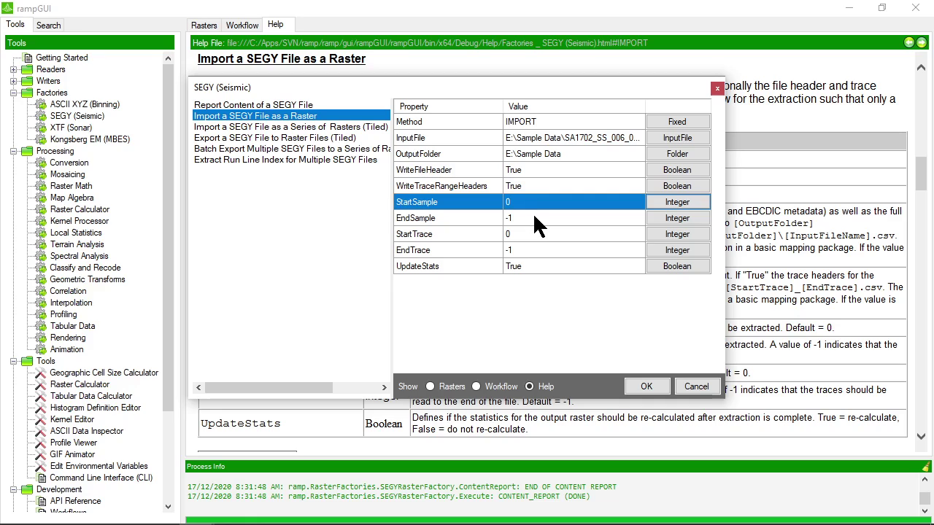
click(533, 214)
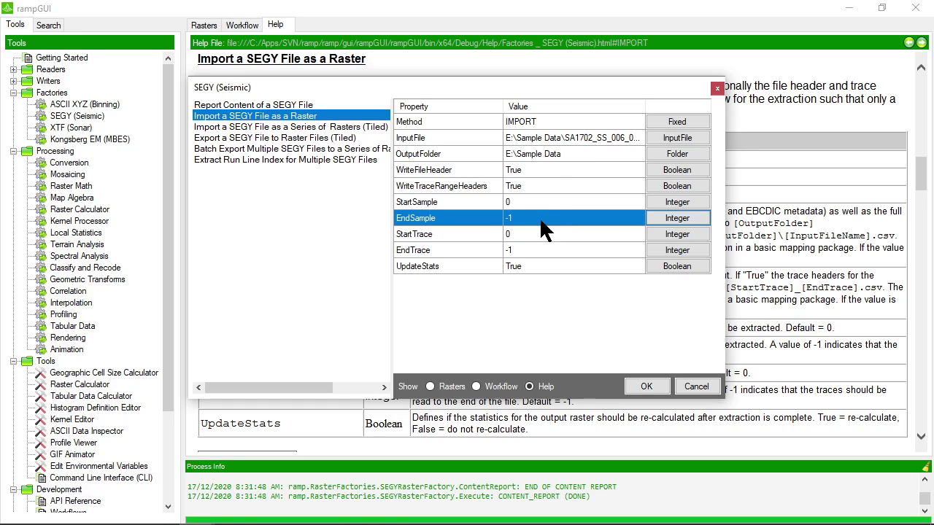
click(532, 230)
click(538, 250)
click(536, 239)
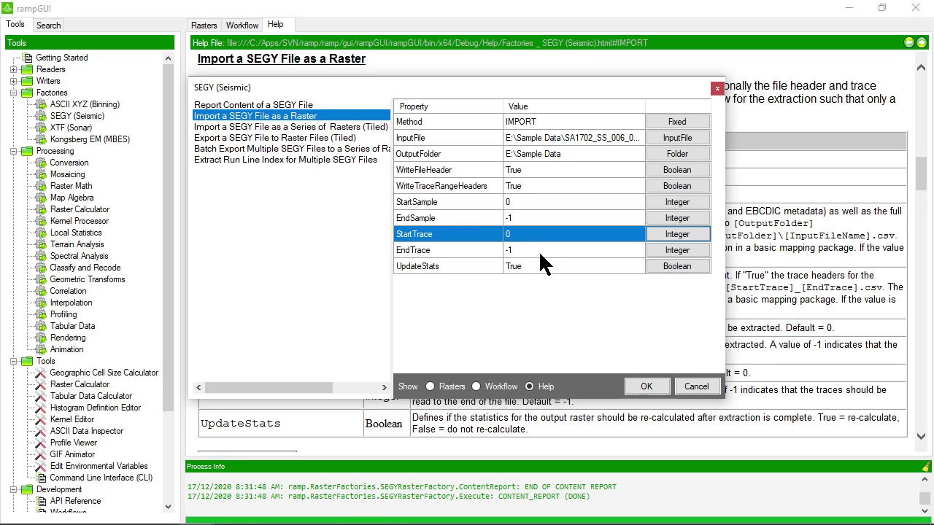
click(553, 264)
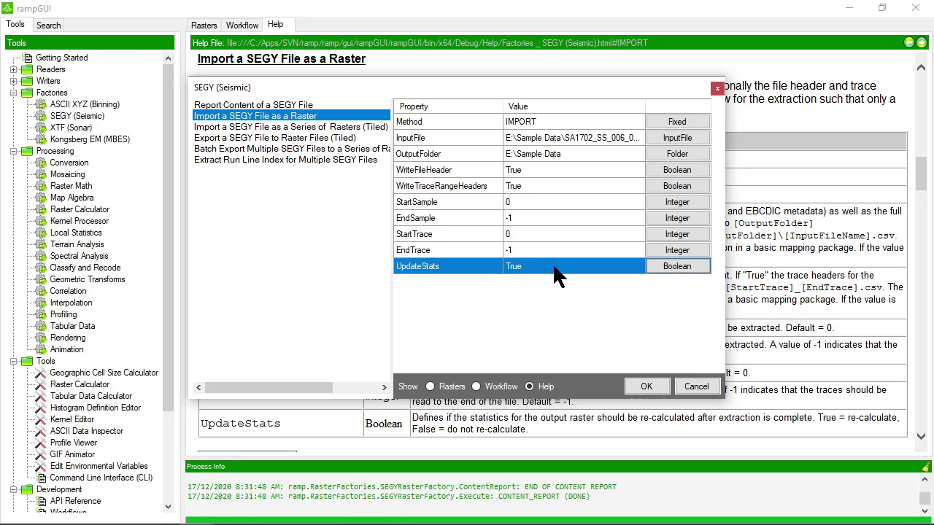
click(647, 387)
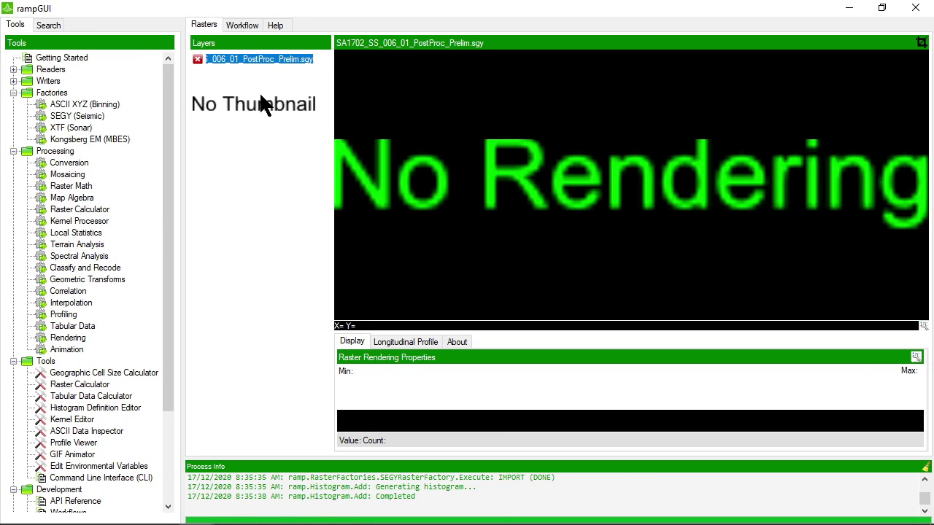
right_click(254, 109)
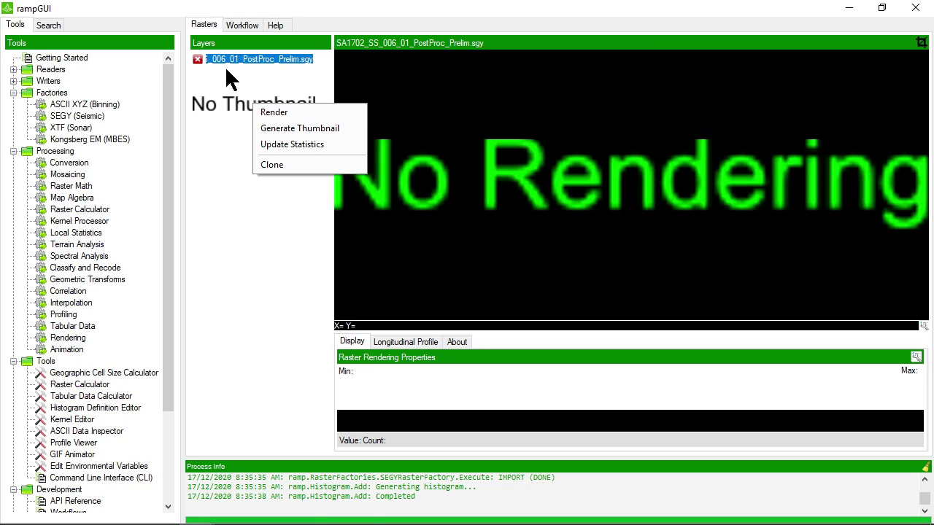
- Render the imported raster in SCM-Vik (Diverging) with user-defined split points, -4036.886 to 4550.758
click(274, 113)
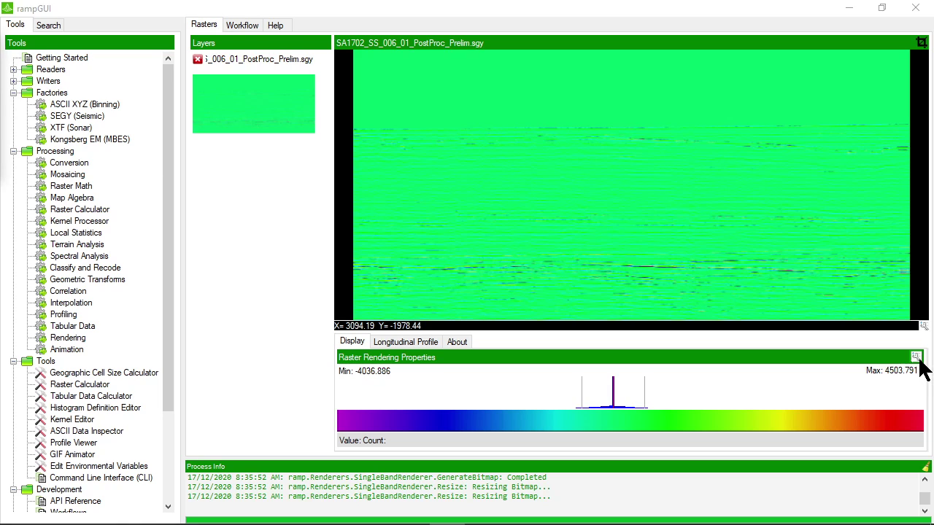
click(916, 357)
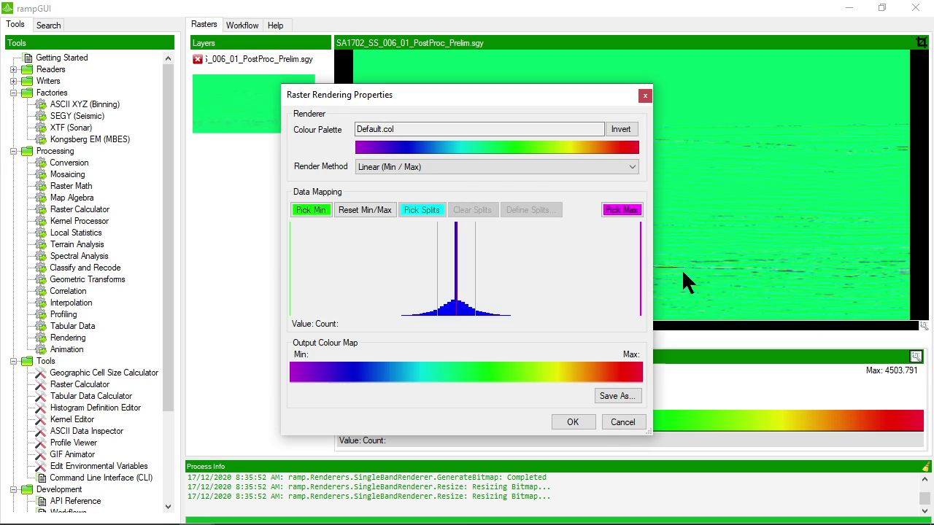
click(409, 149)
drag(560, 138, 510, 400)
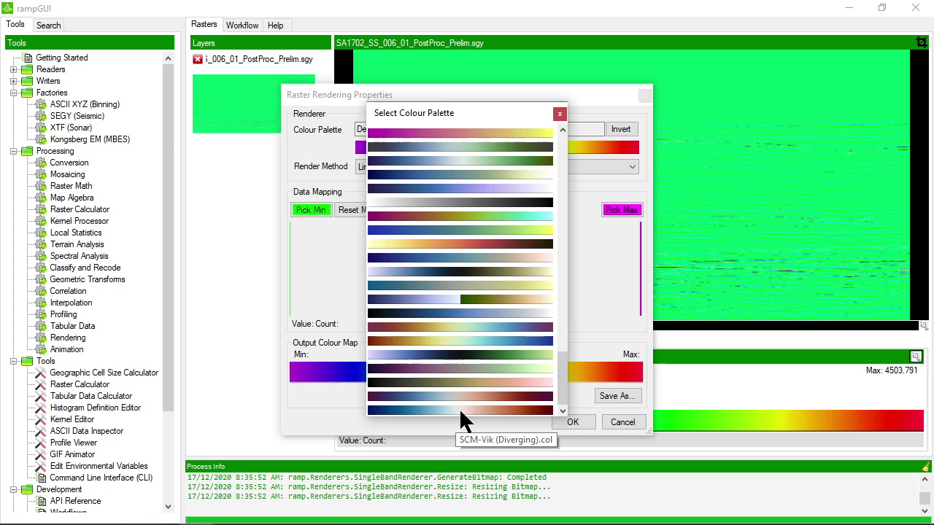
click(464, 406)
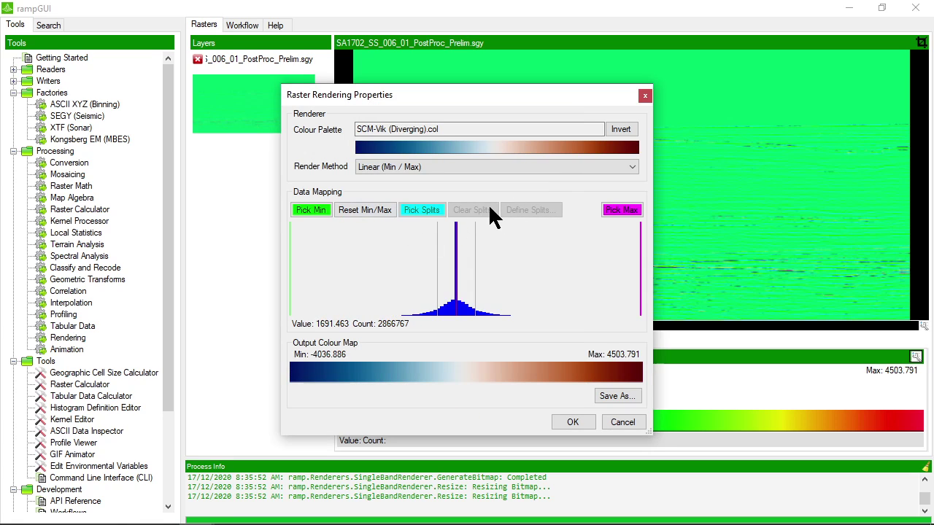
click(409, 167)
click(409, 187)
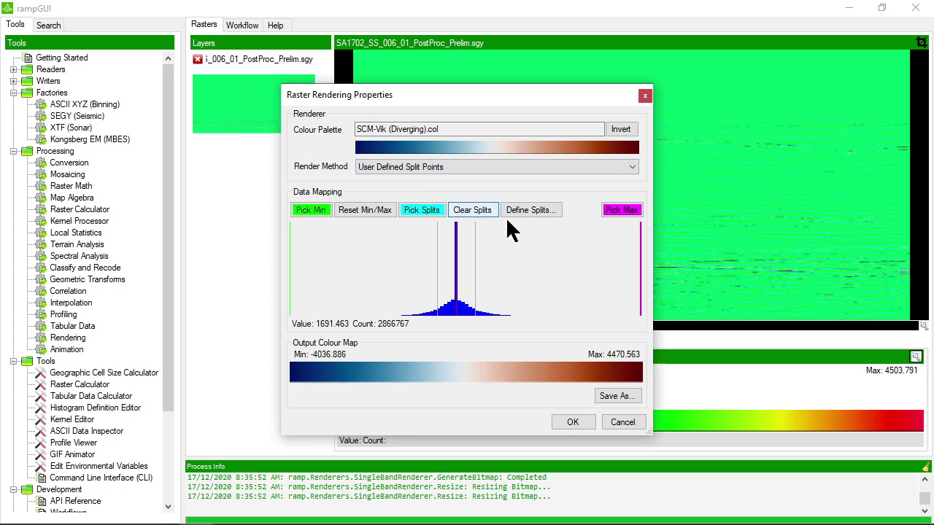
click(532, 209)
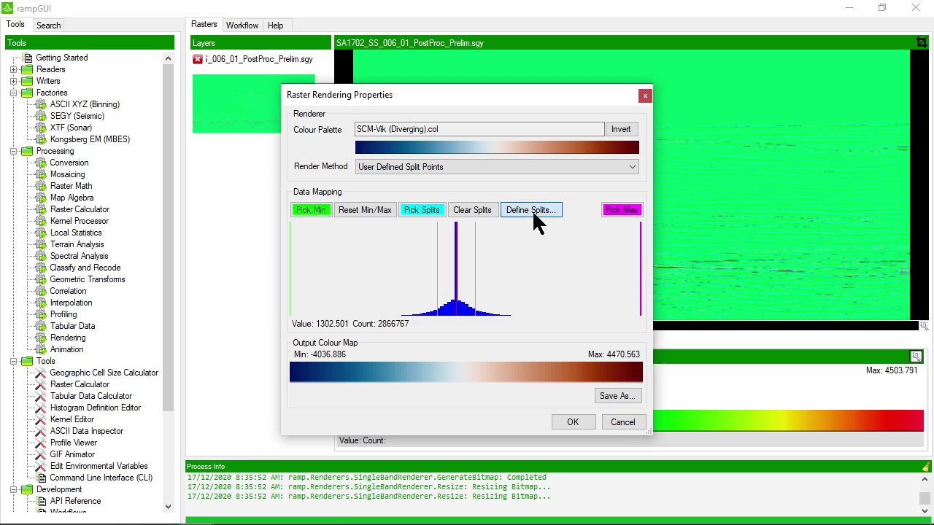
click(536, 293)
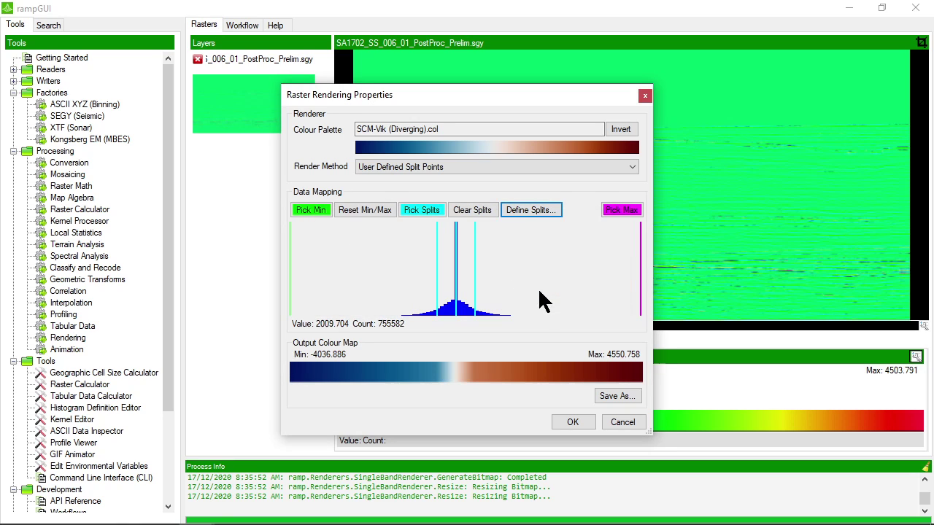
click(575, 422)
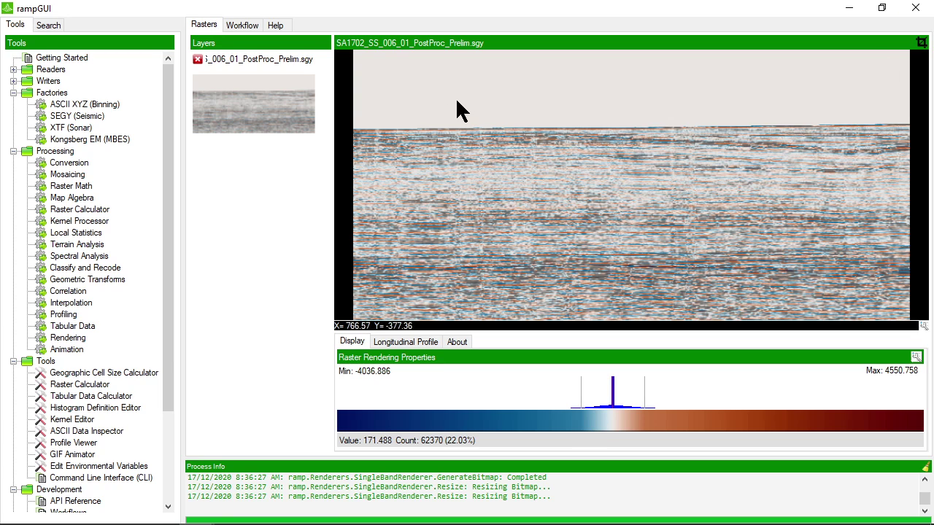
- Clip an outlined region of the seismic section into a new layer and give it the SCM-Vik palette
drag(456, 100, 572, 194)
click(256, 198)
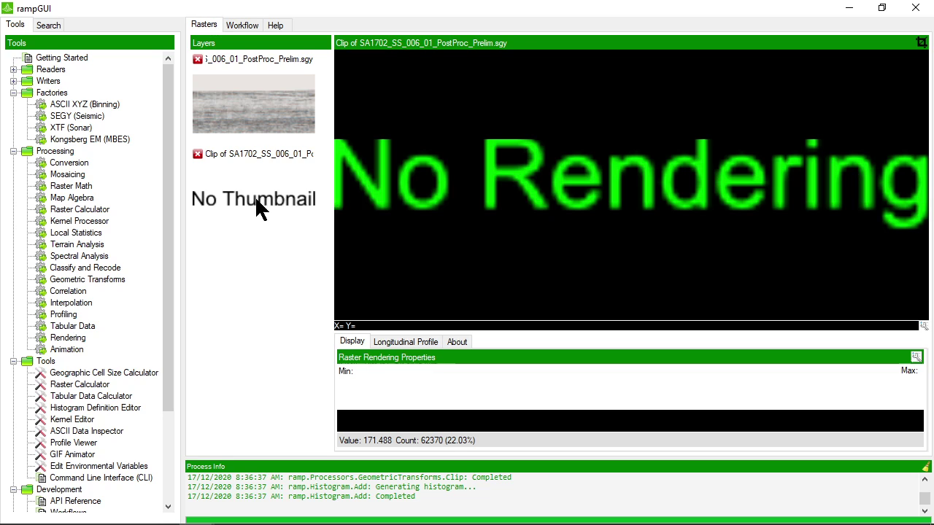
click(915, 357)
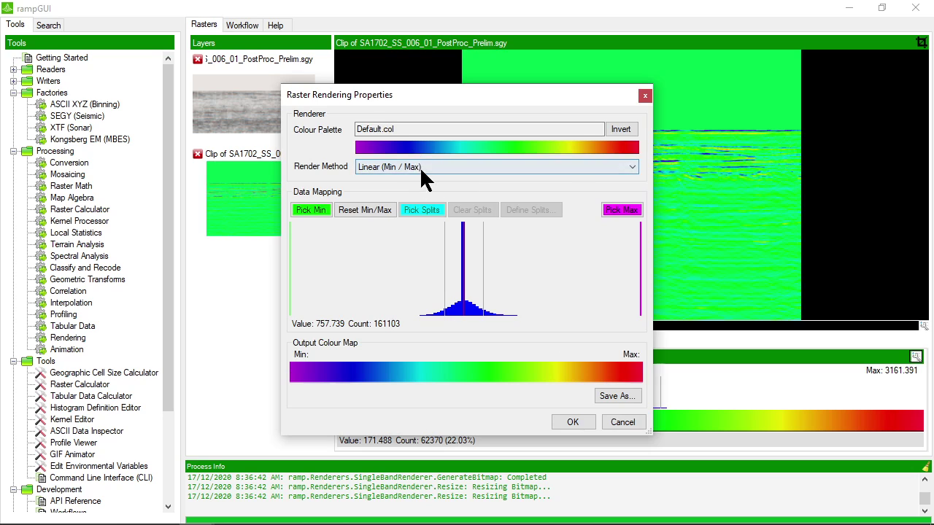
click(421, 148)
scroll(503, 354, down, 3)
click(480, 405)
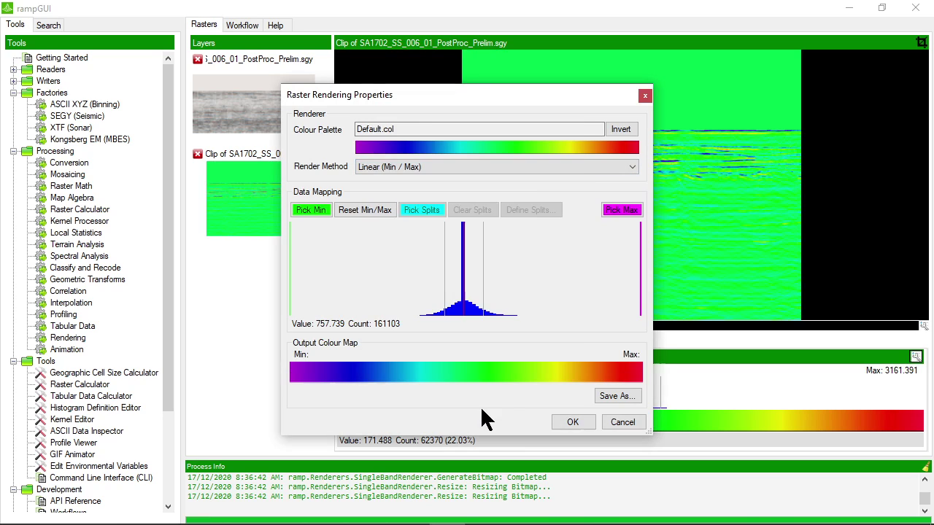
- Render the clip with user-defined split points (-3118.09 to 3161.384) and show the Sample Data folder
click(437, 163)
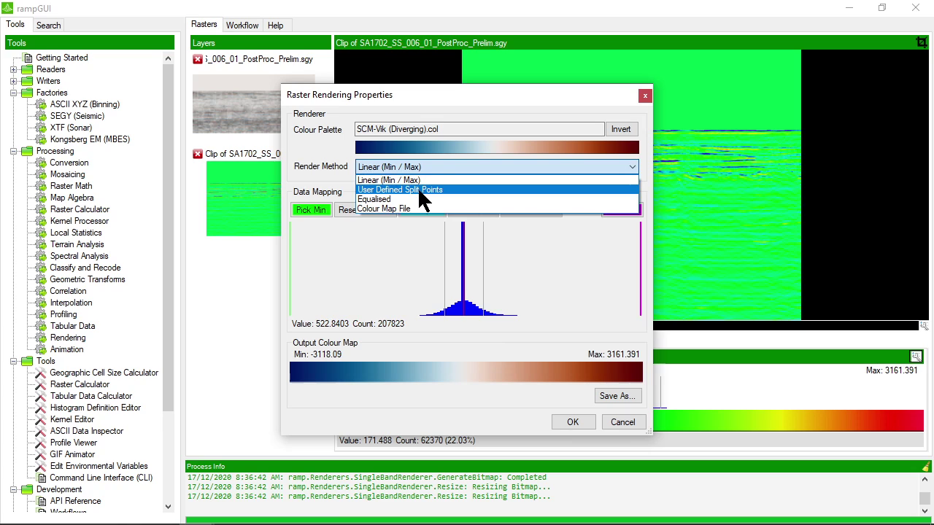
click(419, 190)
click(412, 211)
click(516, 310)
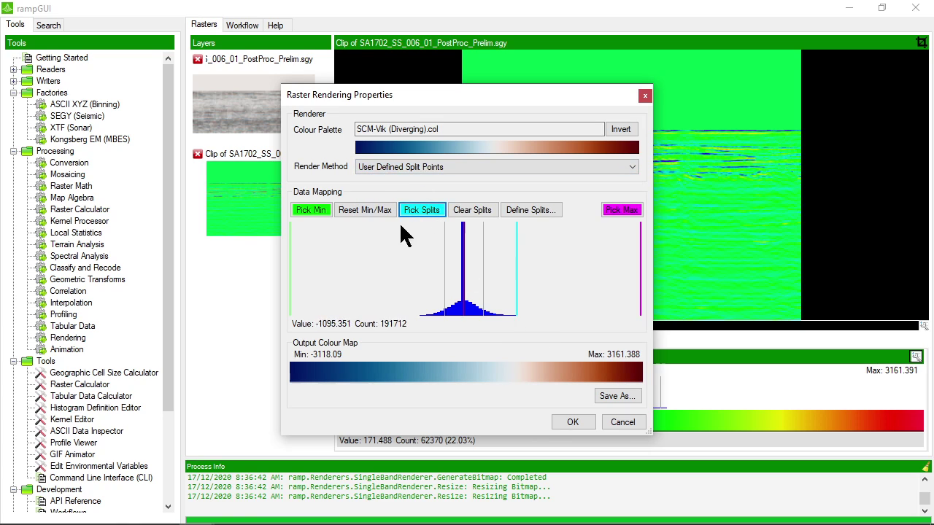
click(419, 314)
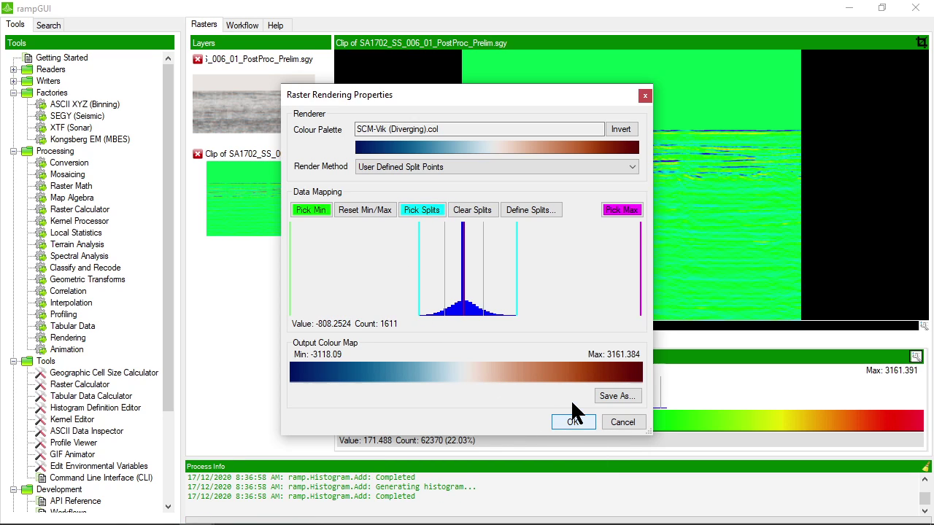
key(Return)
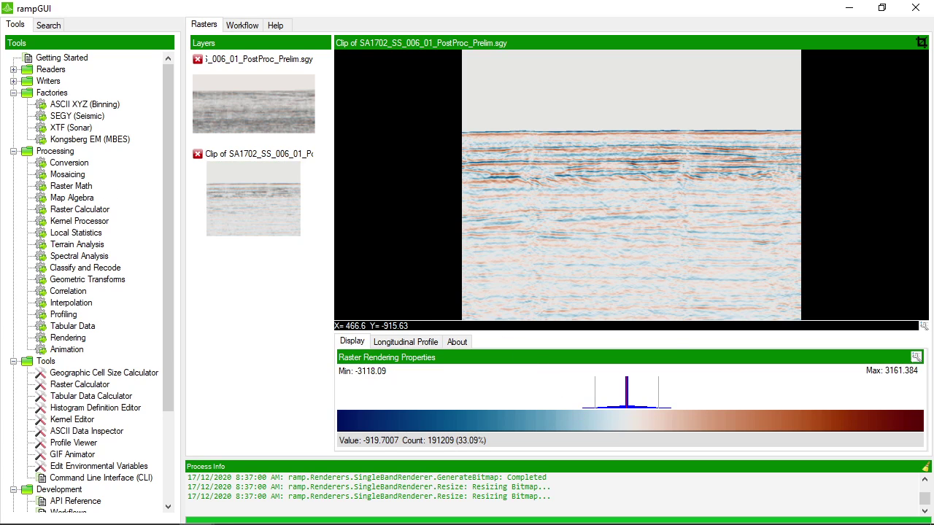
key(alt+Tab)
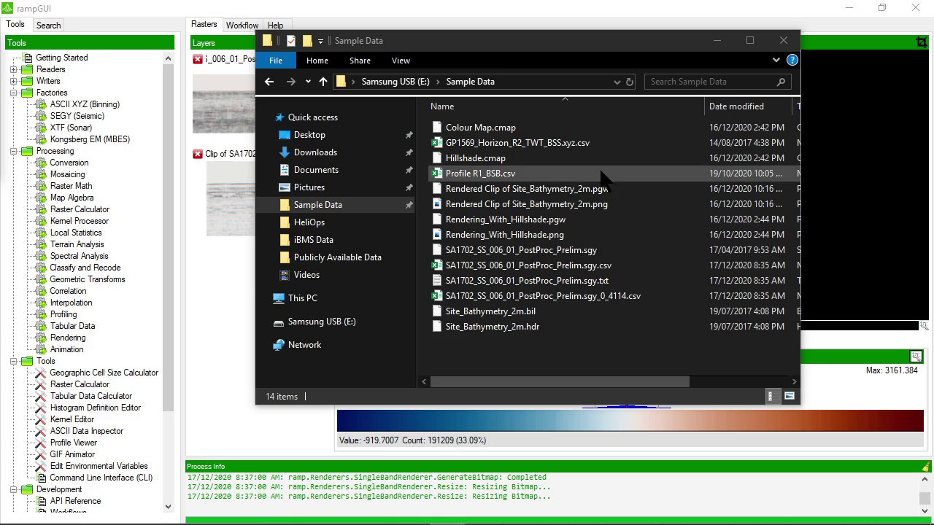
drag(548, 35, 587, 51)
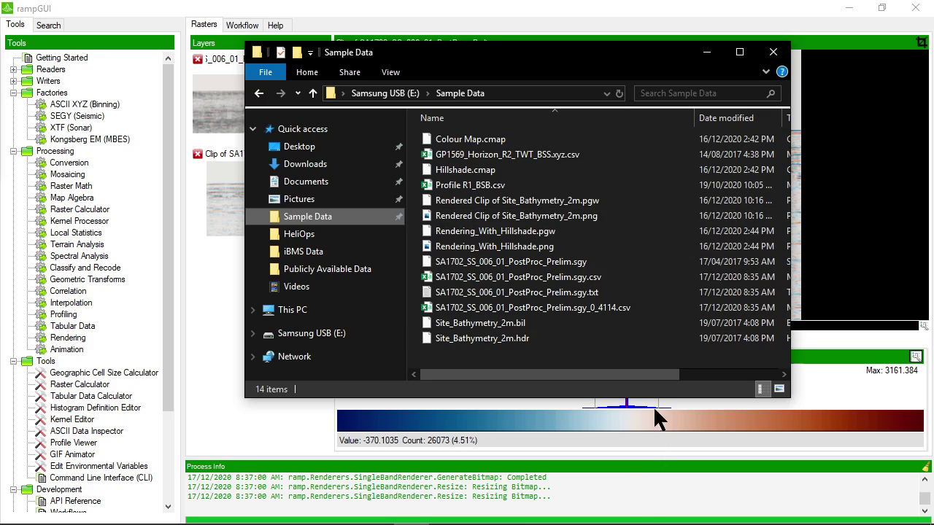
click(552, 263)
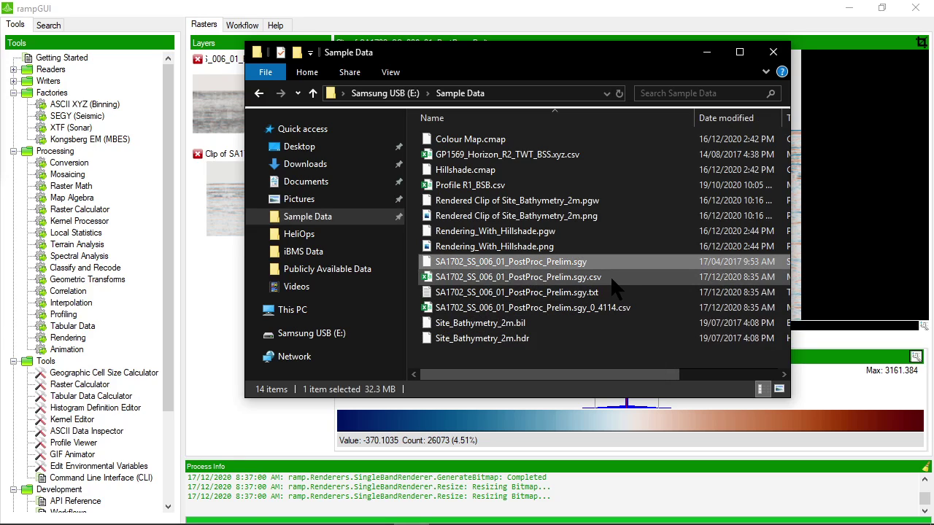
click(591, 299)
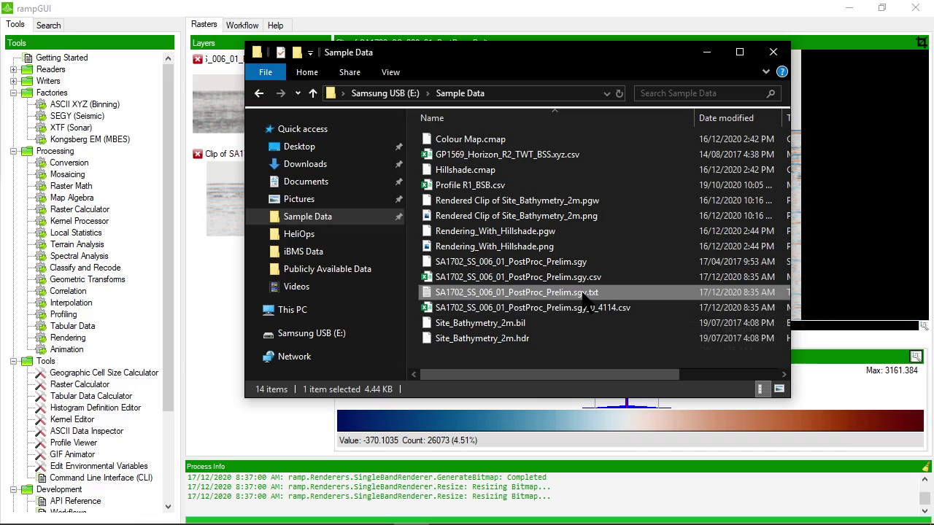
double_click(591, 299)
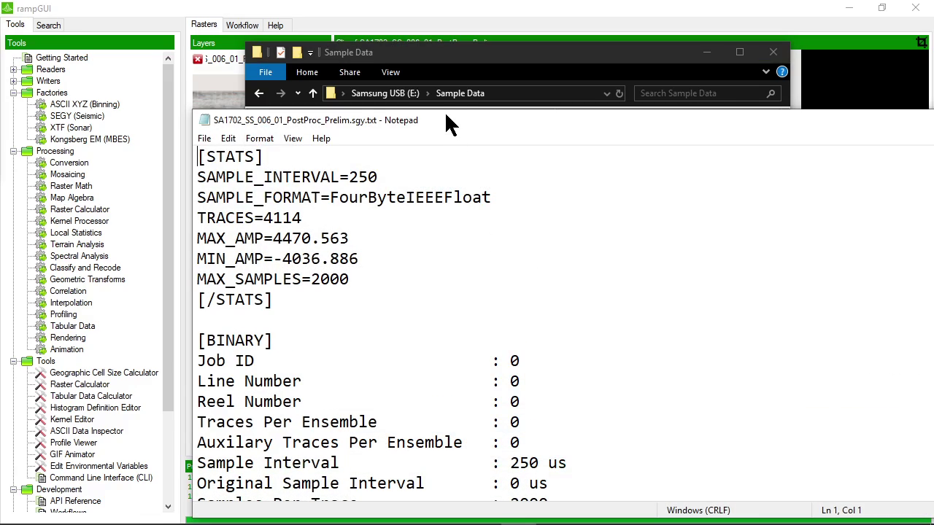
drag(444, 111, 436, 14)
scroll(454, 204, down, 18)
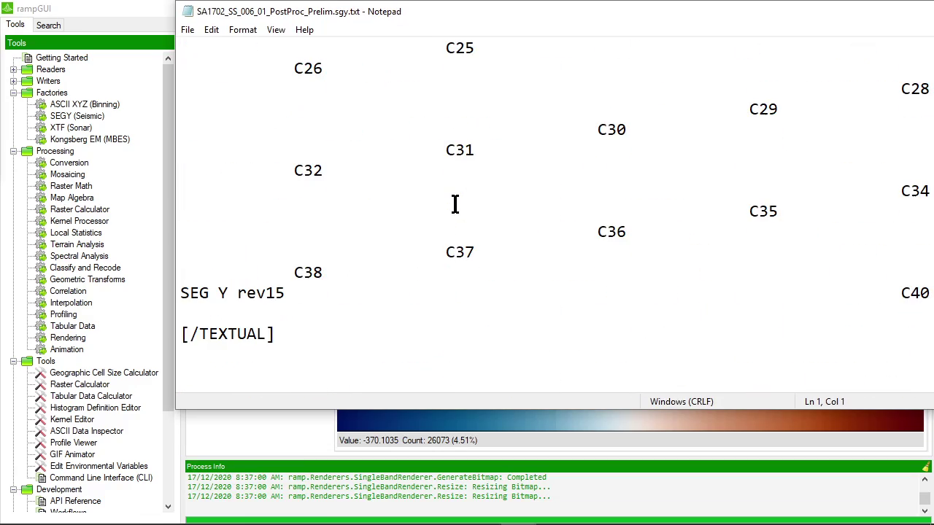
scroll(454, 204, up, 15)
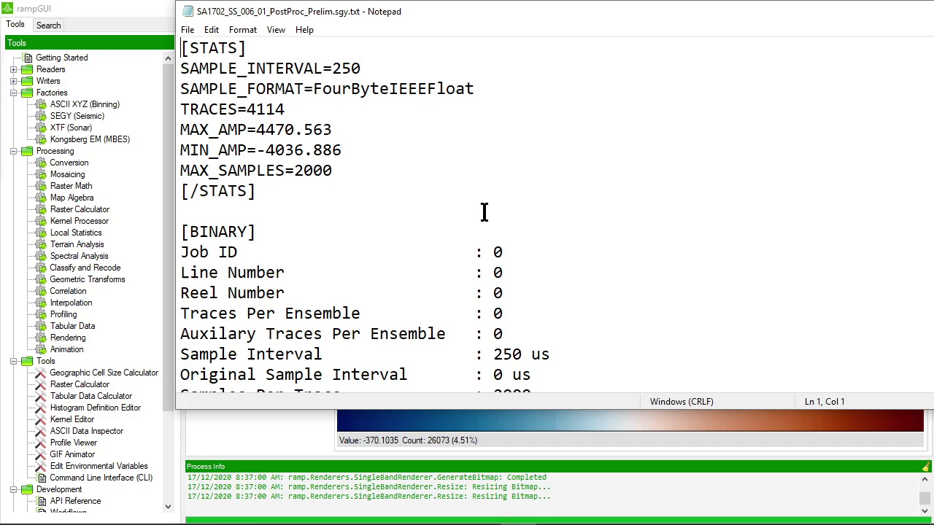
drag(829, 20, 678, 83)
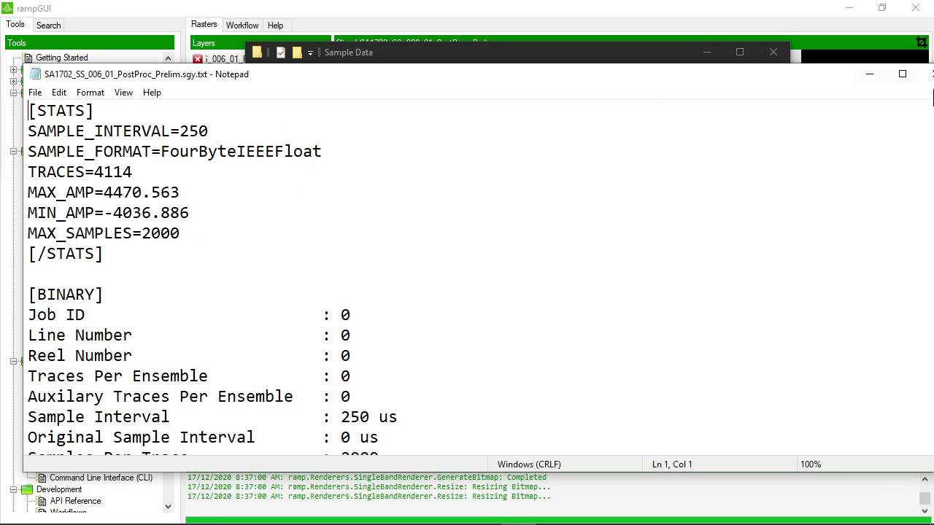
click(928, 74)
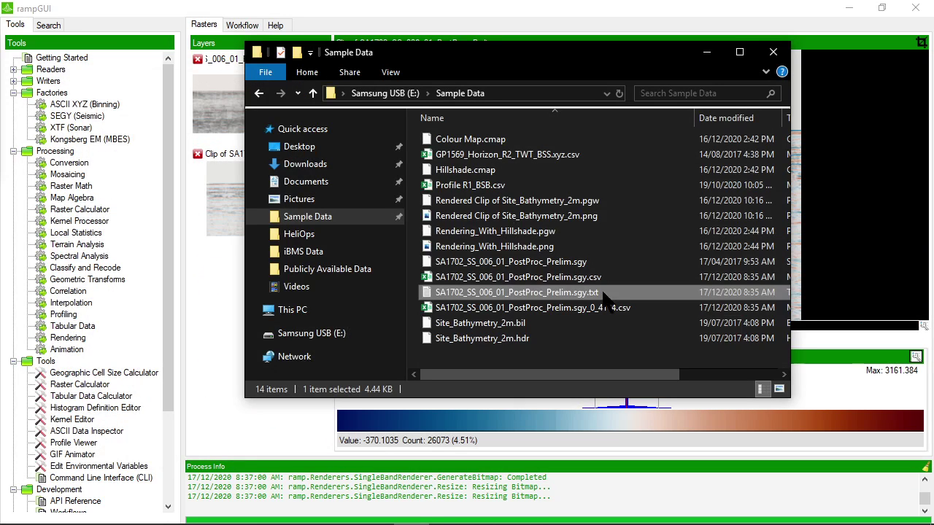
click(576, 280)
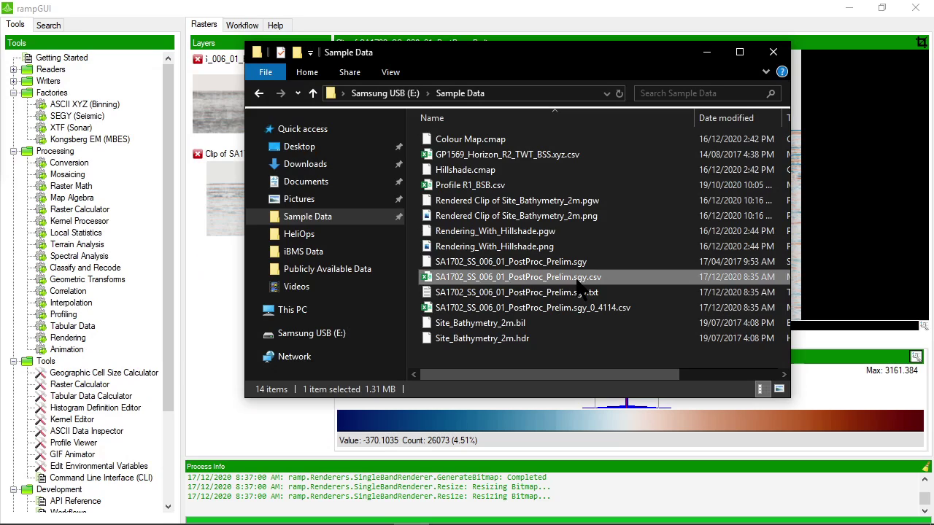
double_click(576, 281)
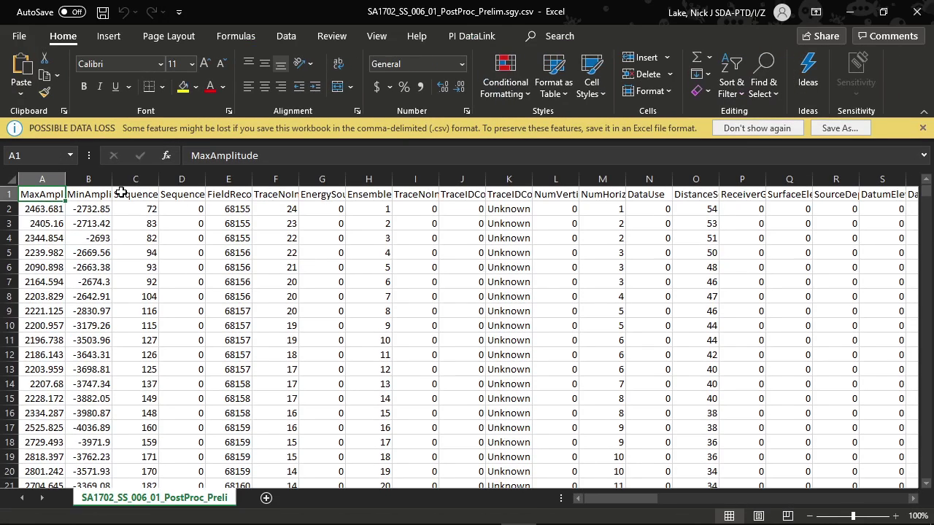
click(73, 178)
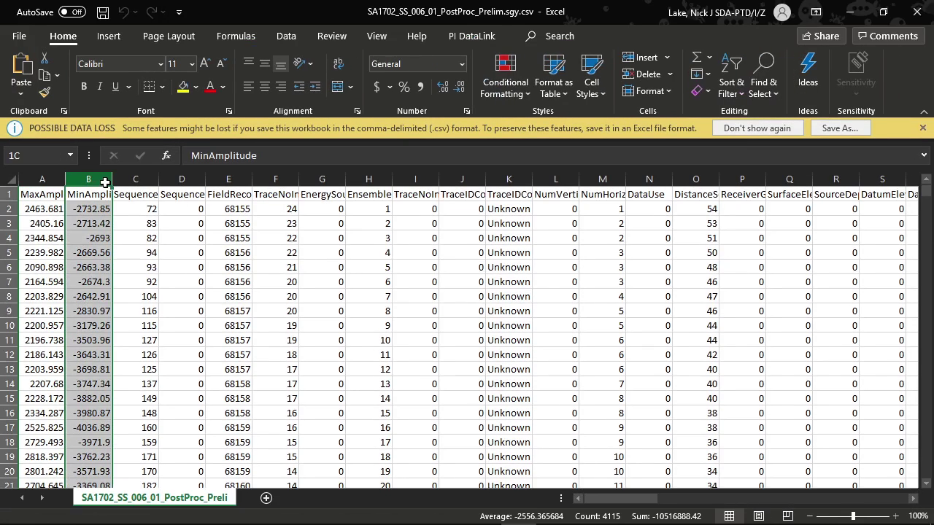
click(146, 216)
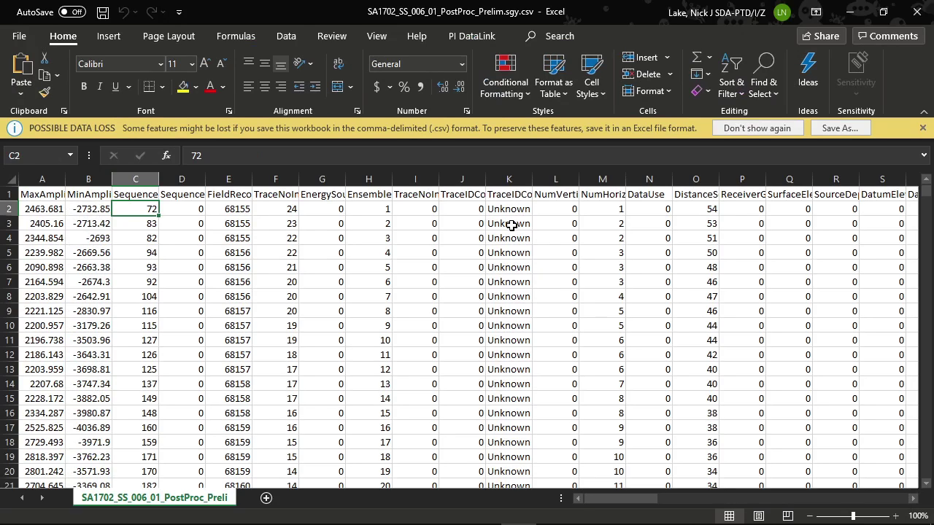
key(Right)
key(Right)
key(Right)
key(Right)
key(Right)
key(Right)
key(Right)
key(Right)
key(Right)
key(Right)
key(Right)
key(Right)
key(Right)
key(Right)
key(Right)
key(Right)
key(Right)
key(Right)
key(Right)
key(Right)
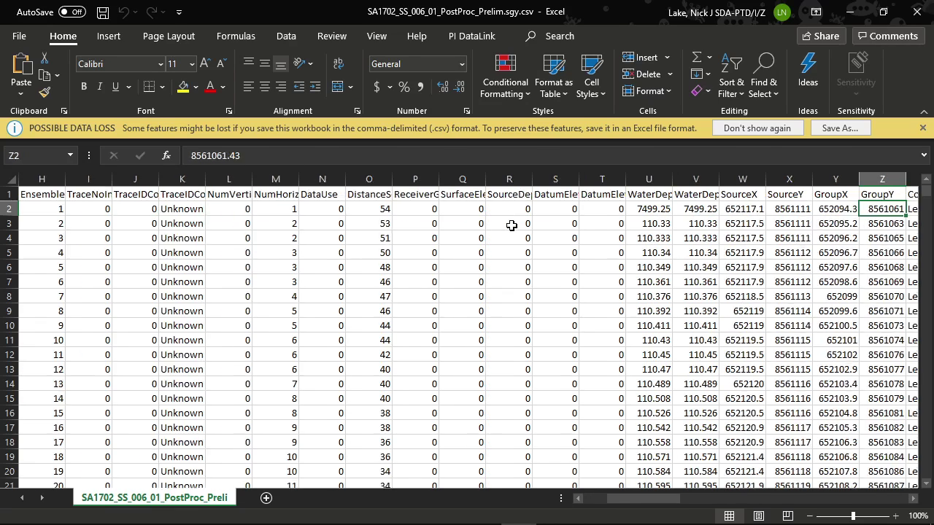
key(Right)
key(Right)
key(Left)
key(Left)
key(Left)
key(Left)
key(Left)
key(Left)
key(Left)
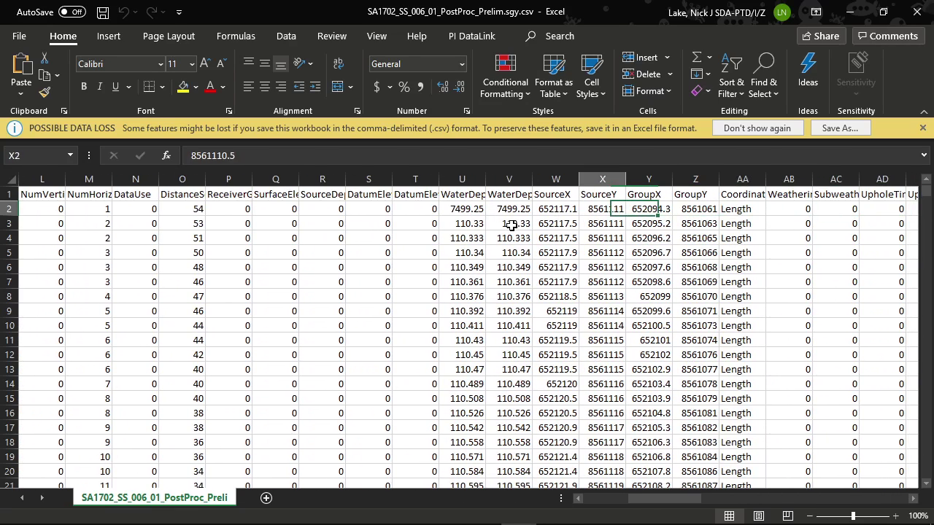
key(Right)
key(Right)
key(Right)
key(Right)
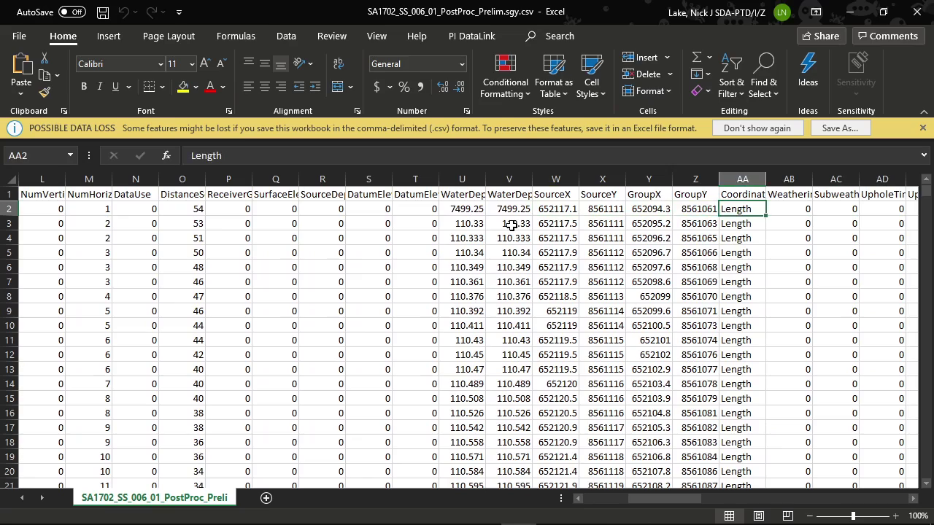
key(Left)
key(Left)
key(Left)
key(Left)
key(Left)
key(Left)
key(Right)
key(Right)
key(Right)
key(Right)
key(Right)
key(Right)
key(Right)
key(Right)
key(Right)
key(Right)
key(Right)
key(Right)
key(Right)
key(Right)
key(Right)
key(Right)
key(Right)
key(Right)
key(Right)
key(Right)
key(Right)
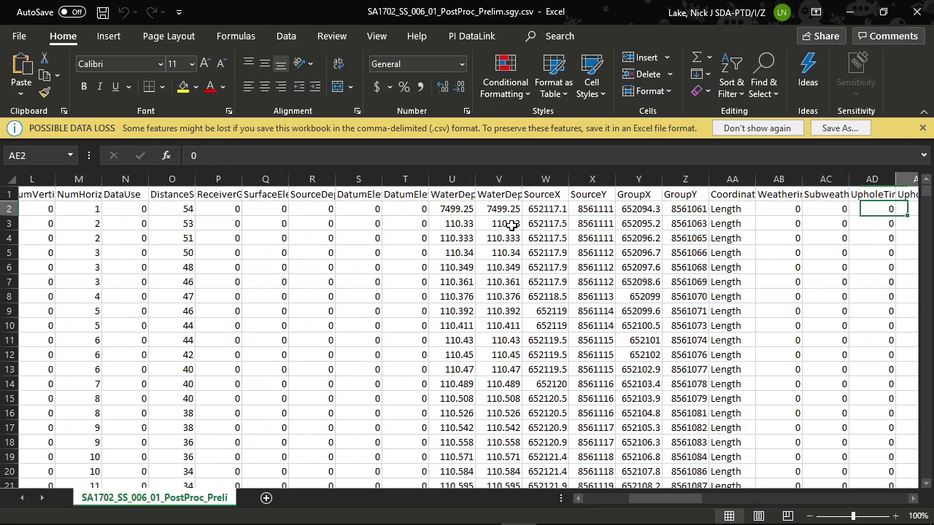
key(Right)
key(Right)
key(Right)
key(Right)
key(Right)
key(Right)
key(Right)
key(Right)
key(Right)
key(Right)
key(Right)
key(Right)
key(Right)
key(Right)
key(Right)
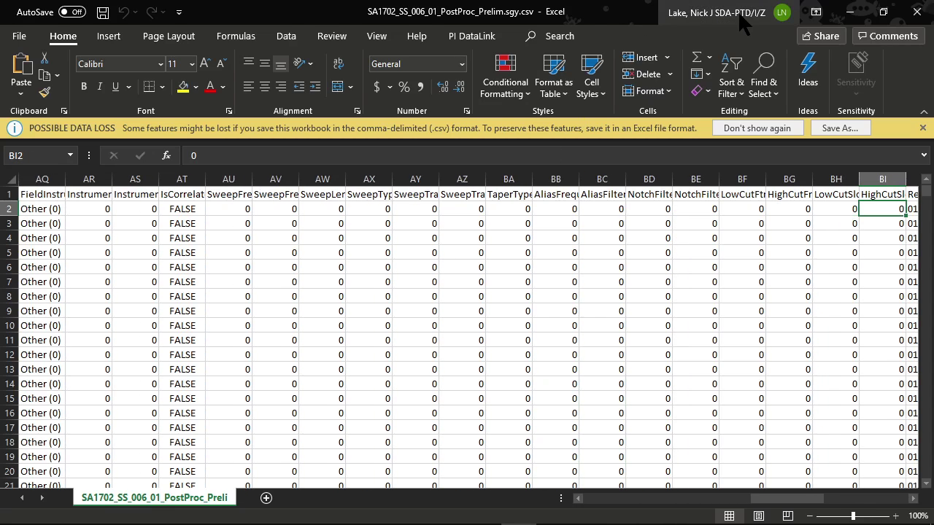
click(446, 210)
key(Home)
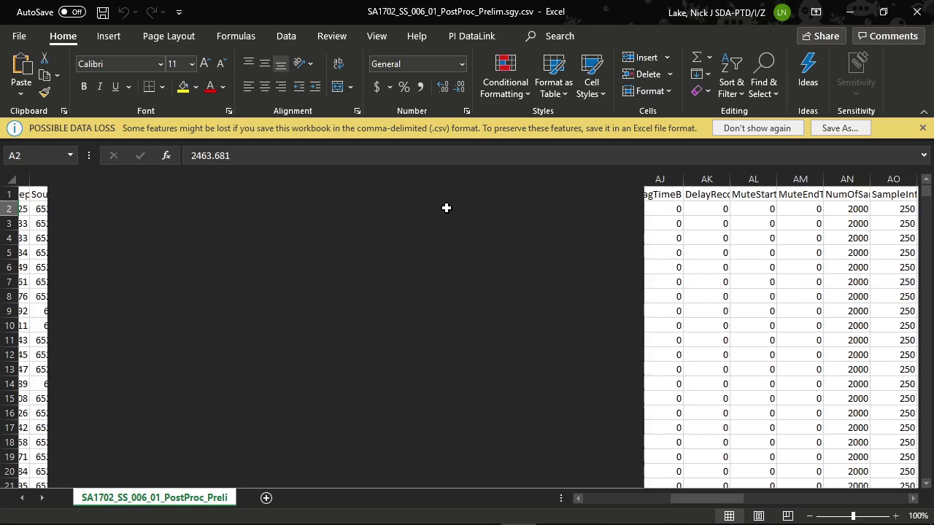
key(Down)
key(Down)
key(Down)
key(Down)
key(Down)
key(Down)
key(Down)
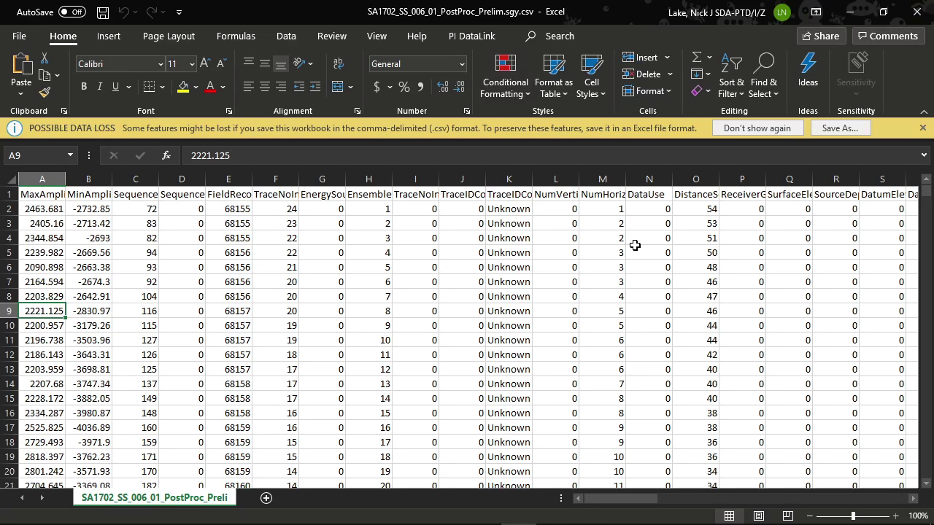
click(916, 11)
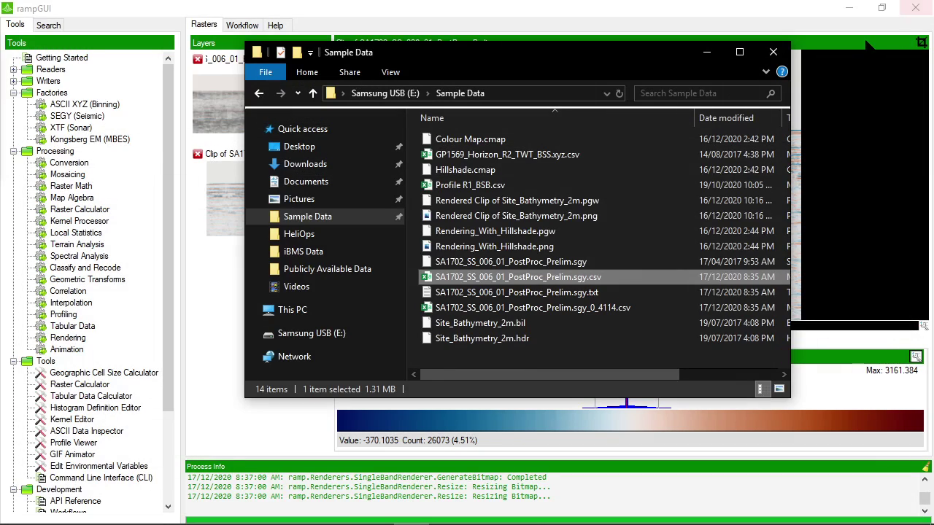
- Check SA1702_SS_006_01_PostProc_Prelim.sgy_0_4114.csv in Excel, then delete it from Sample Data
double_click(589, 311)
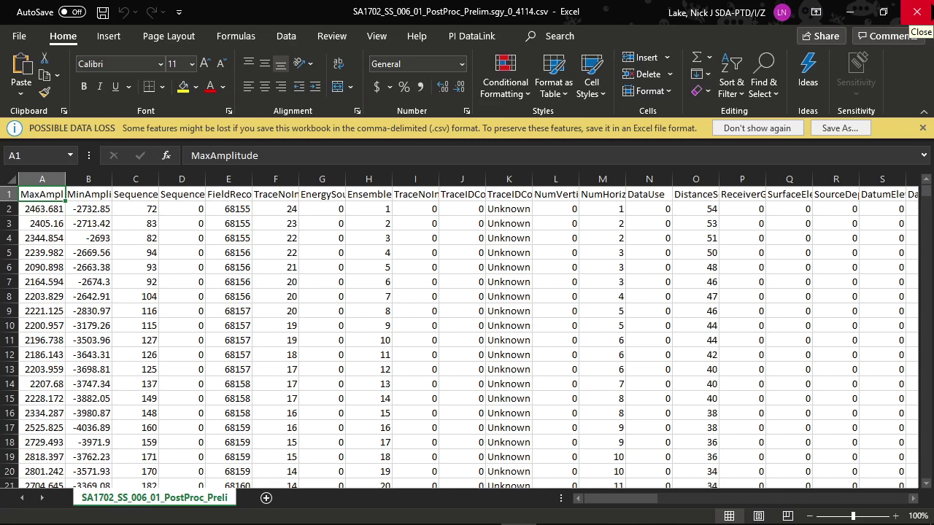
click(917, 12)
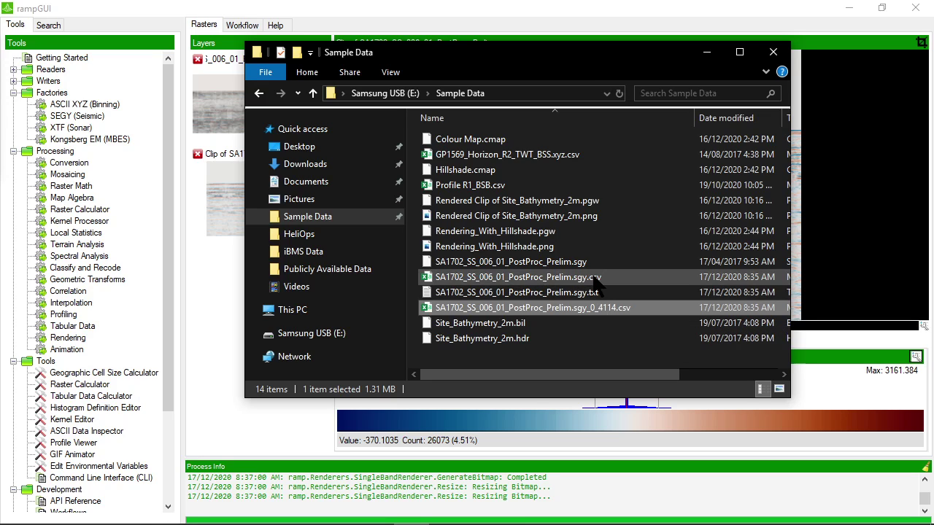
click(592, 278)
ctrl+click(604, 309)
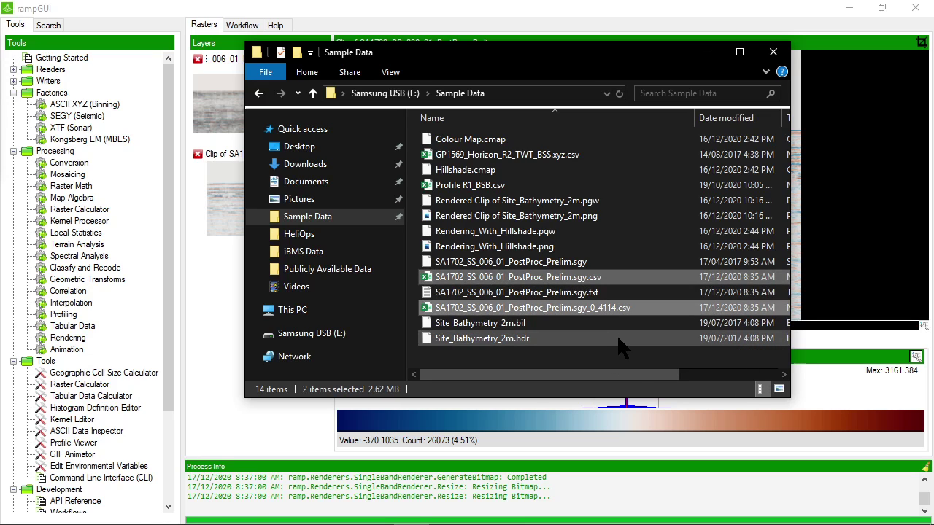
click(618, 338)
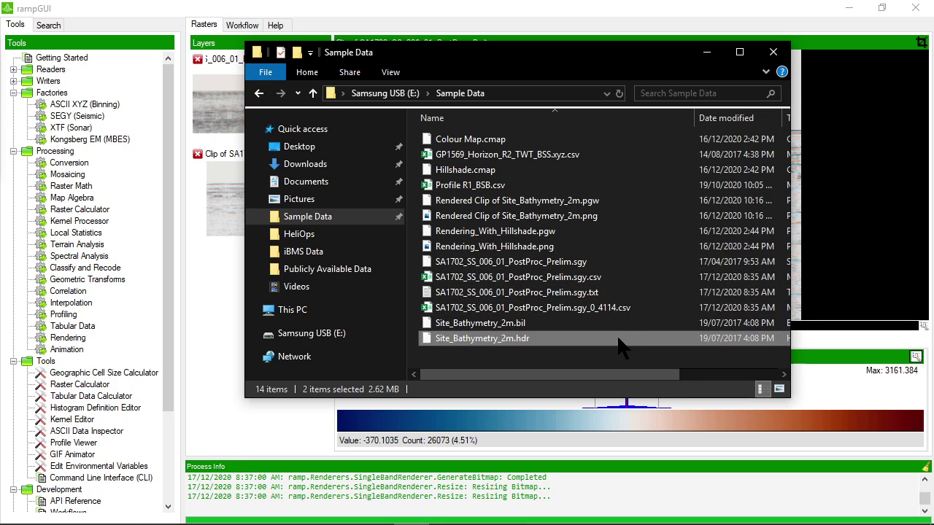
right_click(605, 307)
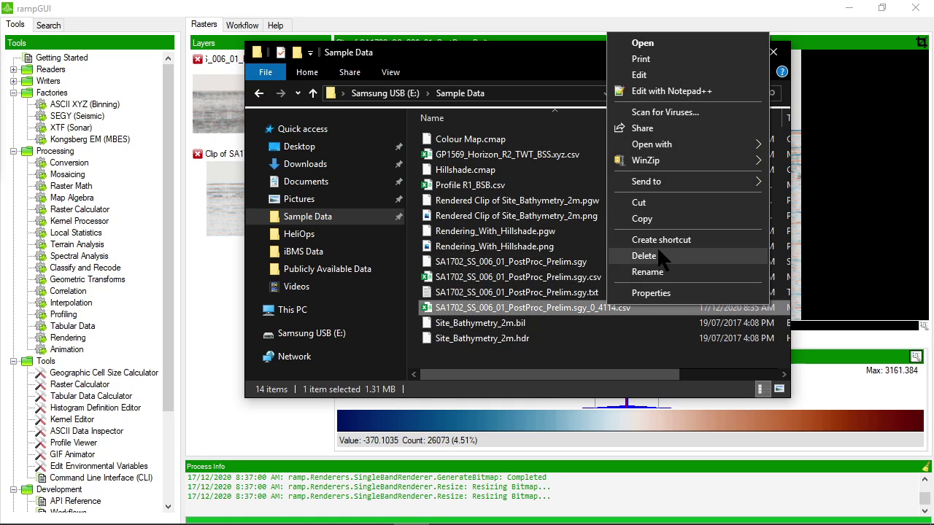
click(657, 255)
click(525, 326)
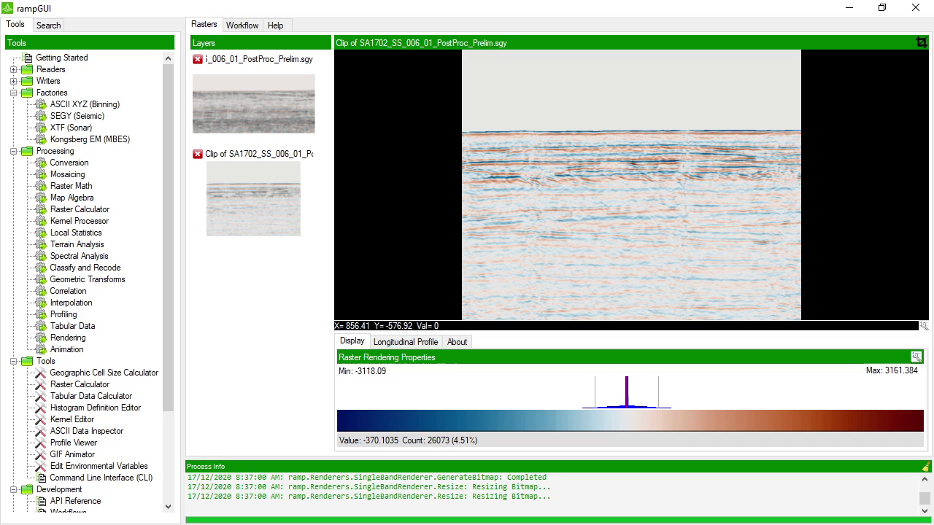
- Choose SEGY Import as Series of Rasters (Tiled) and set TracesPerTile to 2000
click(92, 116)
double_click(92, 116)
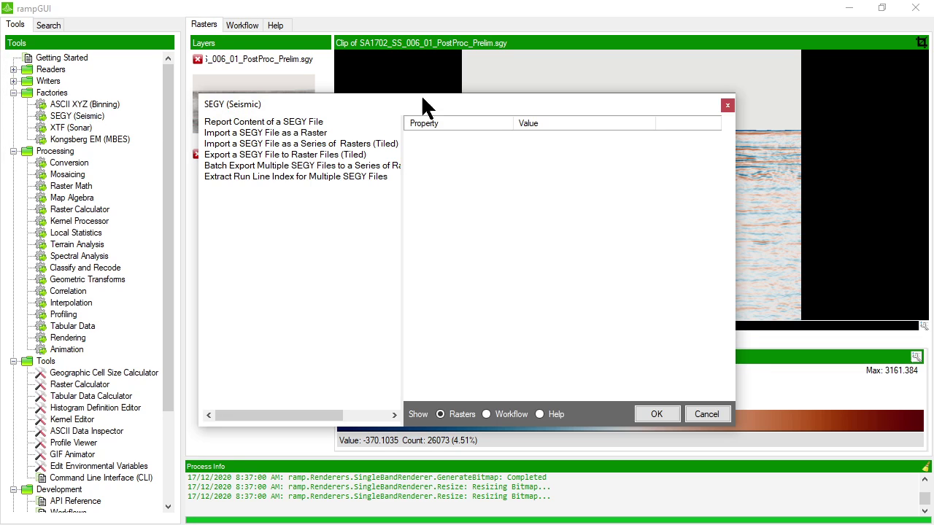
click(344, 120)
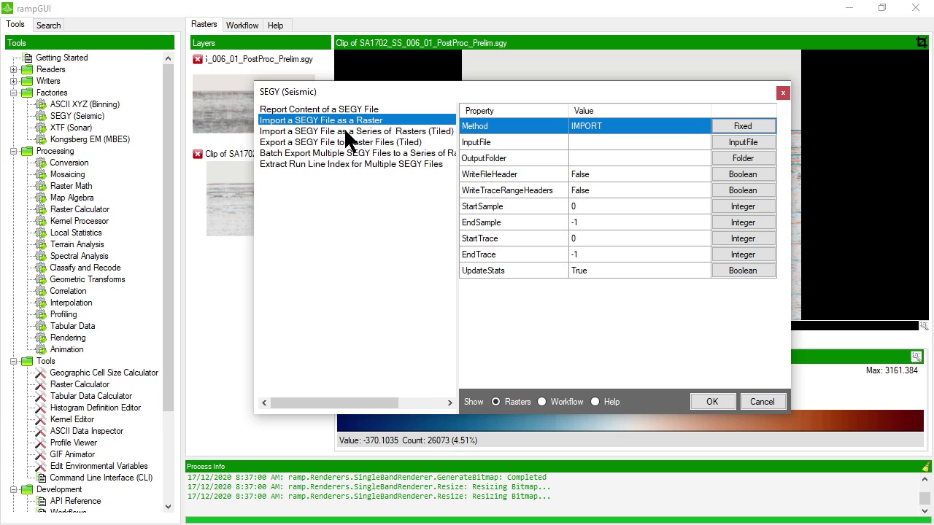
click(345, 131)
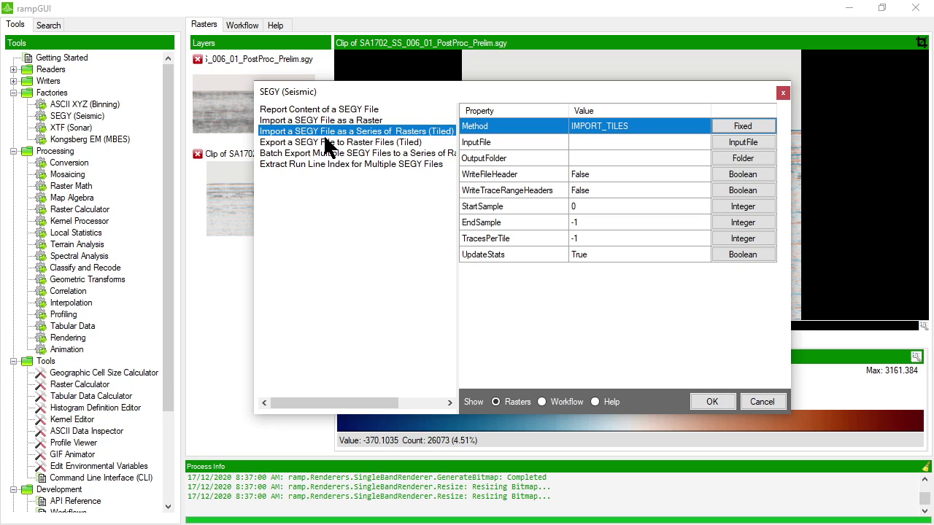
click(607, 212)
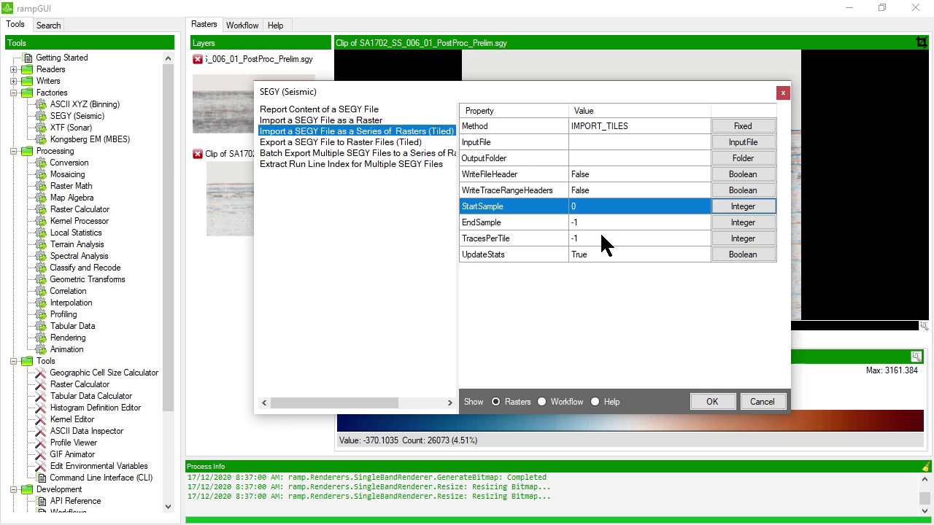
click(600, 234)
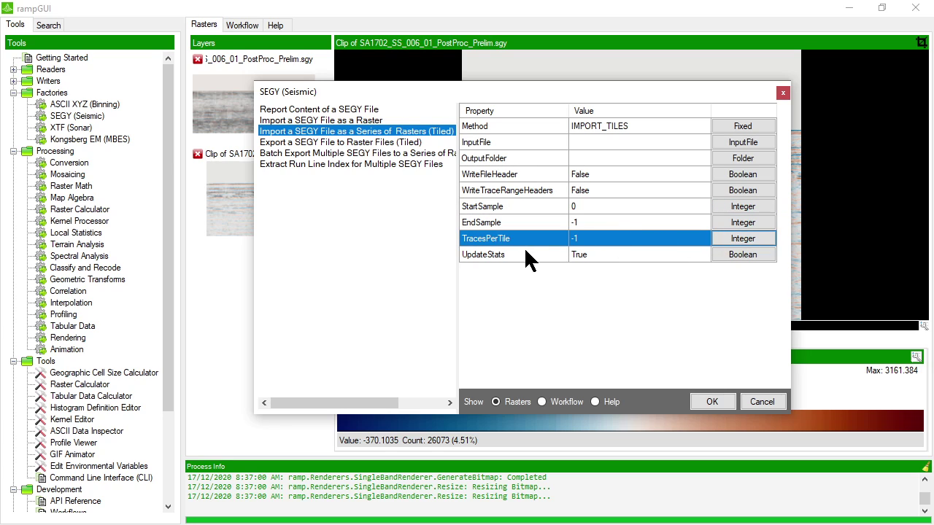
click(733, 241)
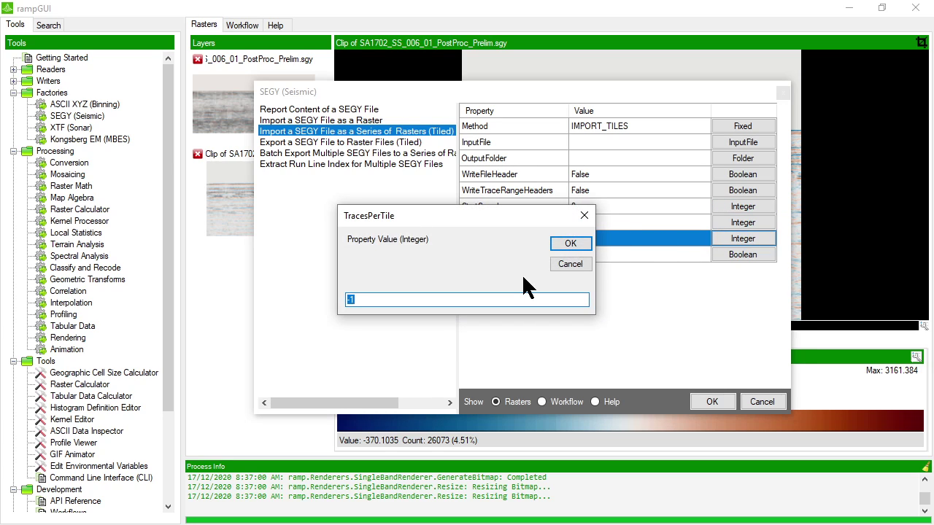
text(2000)
click(572, 243)
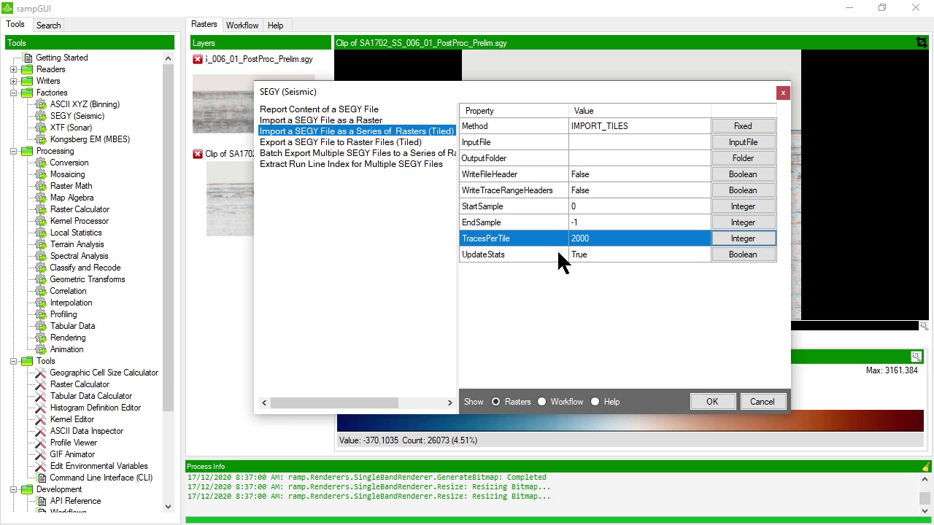
- Set the InputFile to SA1702_SS_006_01_PostProc_Prelim.sgy and review the remaining import parameters
click(636, 137)
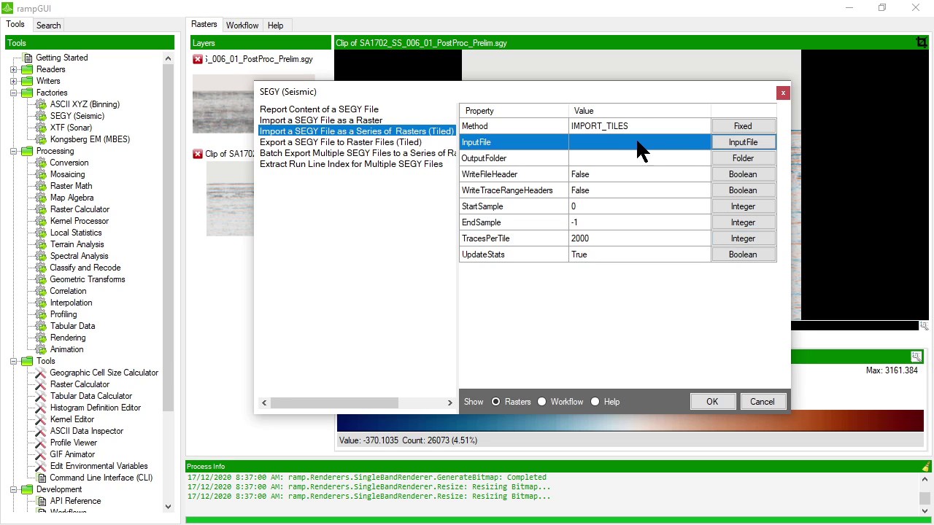
click(739, 140)
double_click(549, 205)
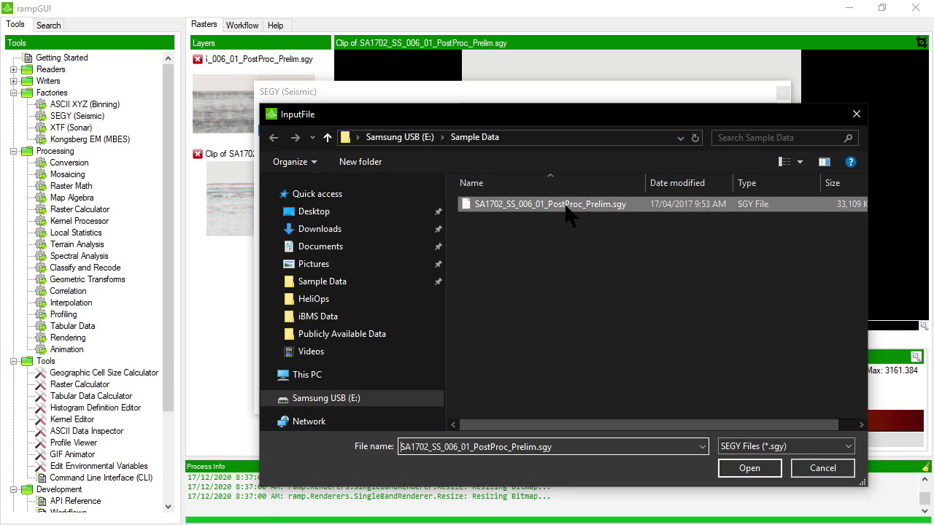
click(660, 175)
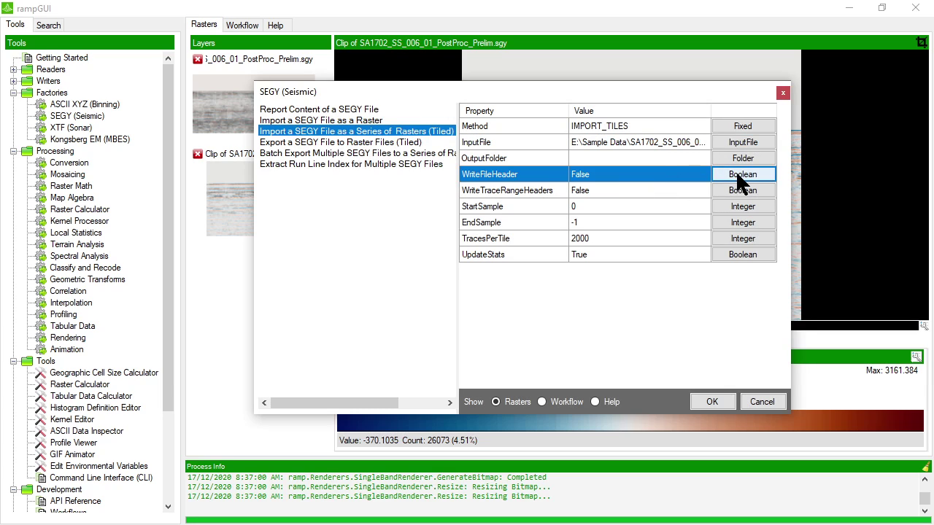
drag(643, 151, 608, 272)
- Run the tiled import and render the Traces 0 to 2000 tile
click(712, 402)
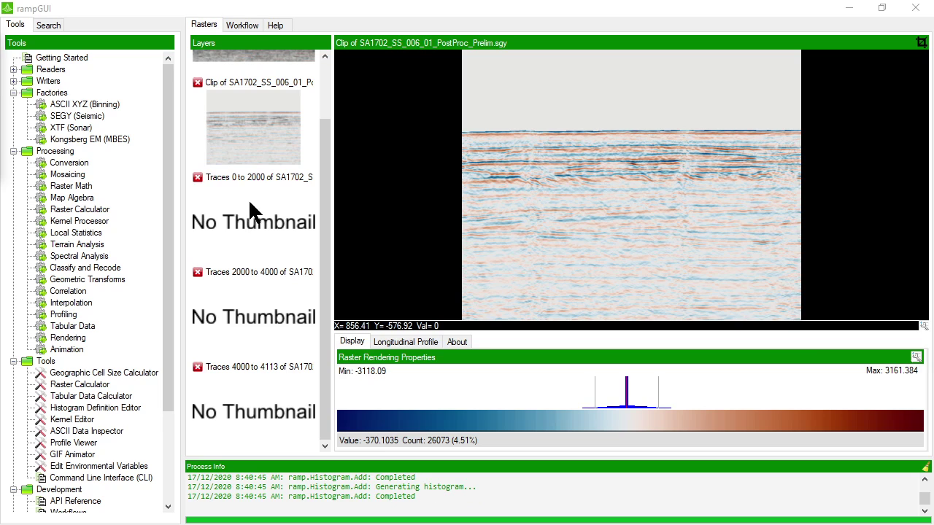
click(229, 180)
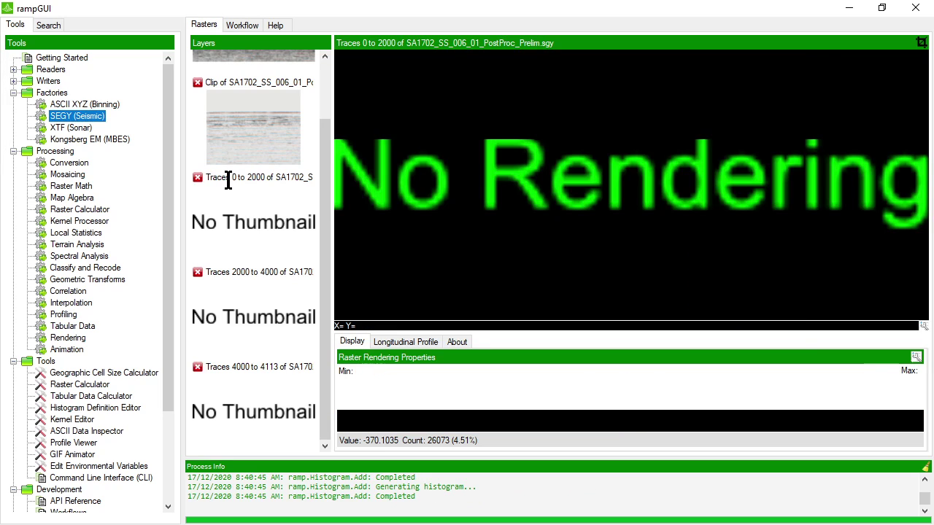
right_click(257, 221)
click(275, 228)
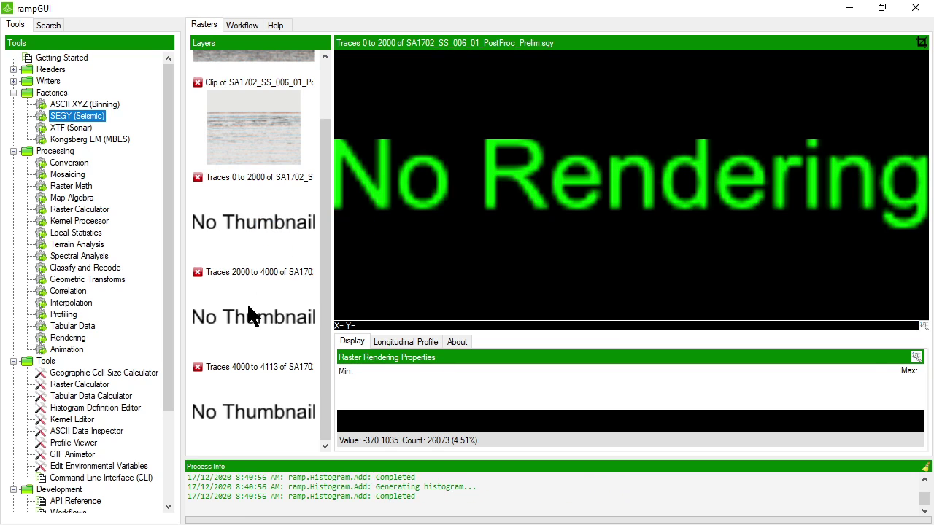
- Render the Traces 2000 to 4000 and Traces 4000 to 4113 tiles
click(253, 323)
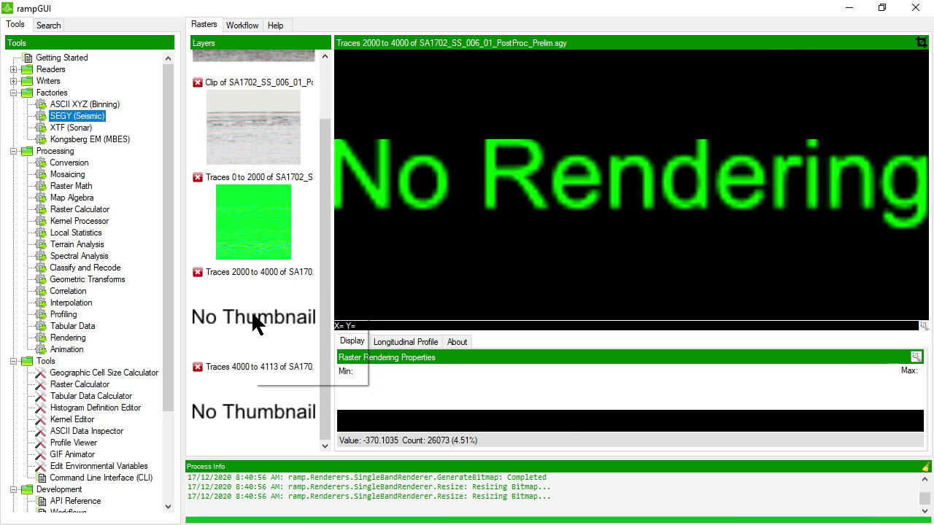
right_click(255, 322)
click(281, 329)
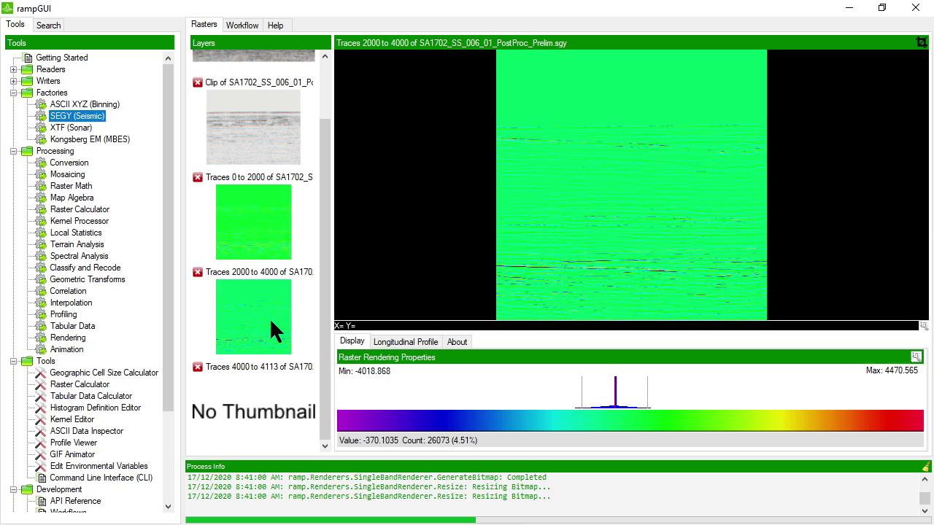
click(262, 403)
right_click(262, 405)
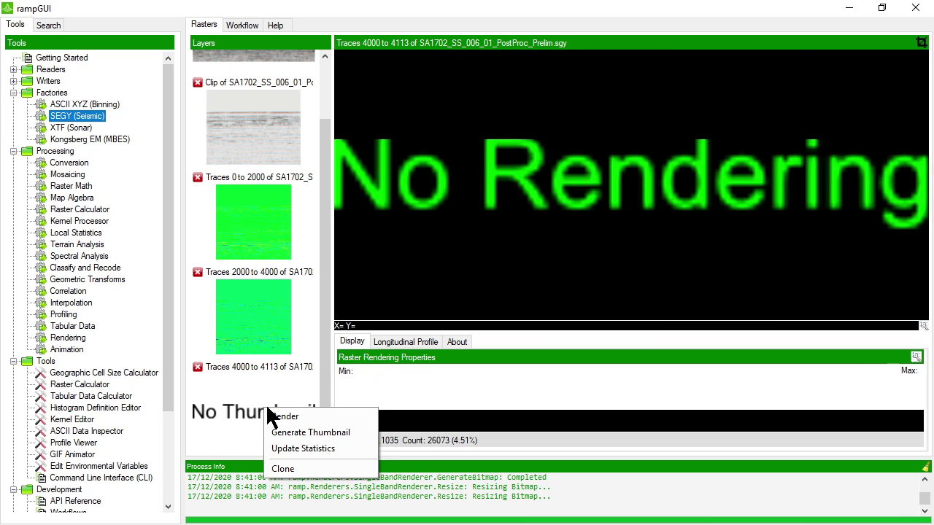
click(288, 413)
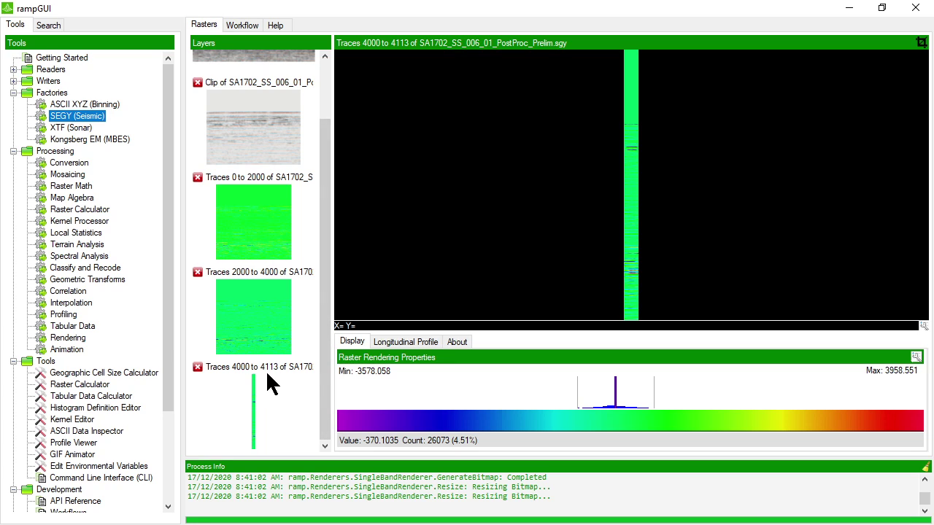
click(258, 317)
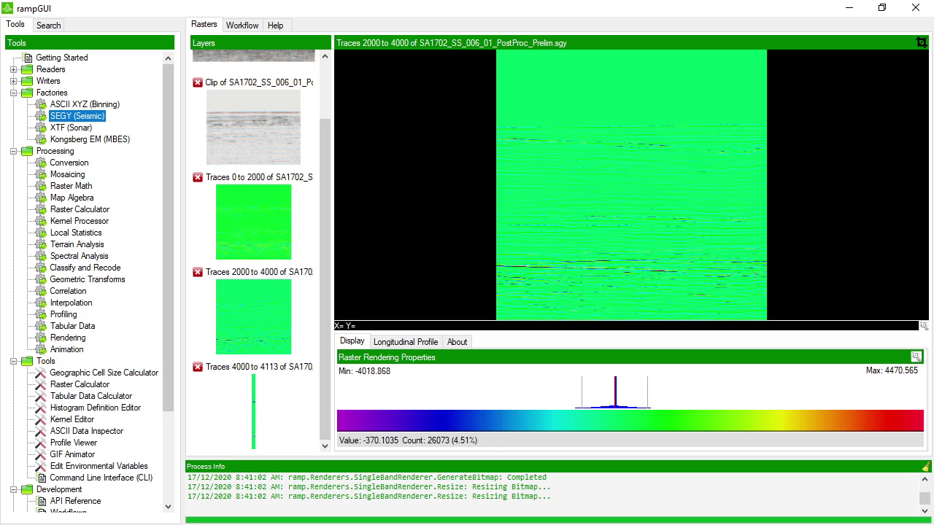
- Reopen the SEGY tools and view the Export a SEGY File to Raster Files (Tiled) settings
double_click(83, 115)
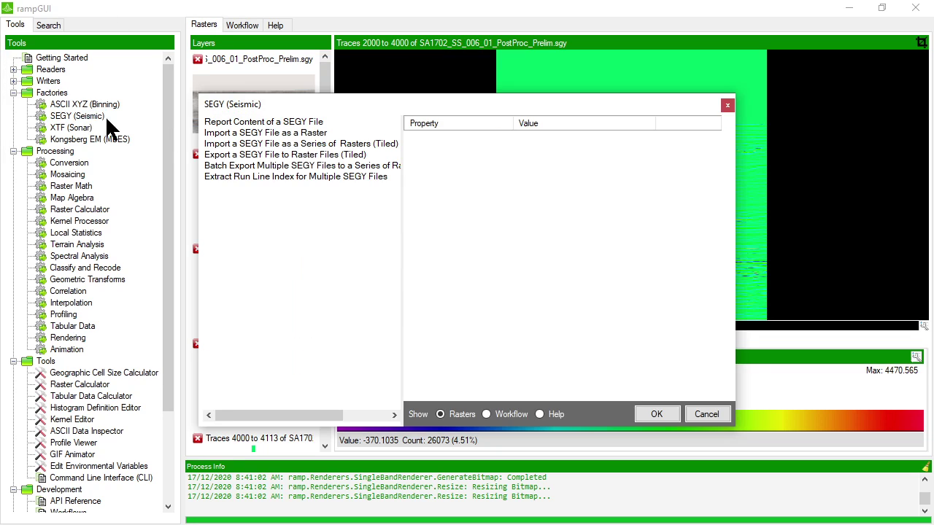
drag(359, 101, 375, 89)
click(332, 141)
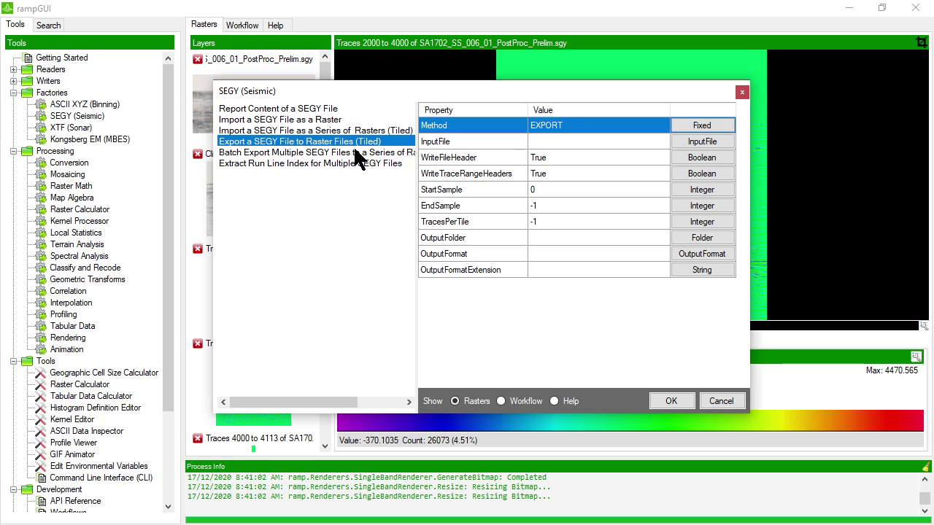
drag(338, 91, 519, 78)
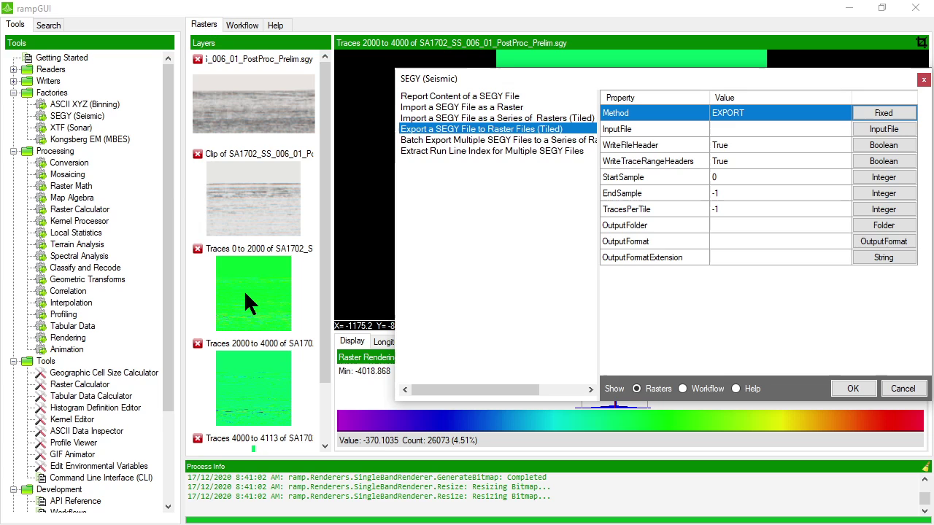
click(749, 232)
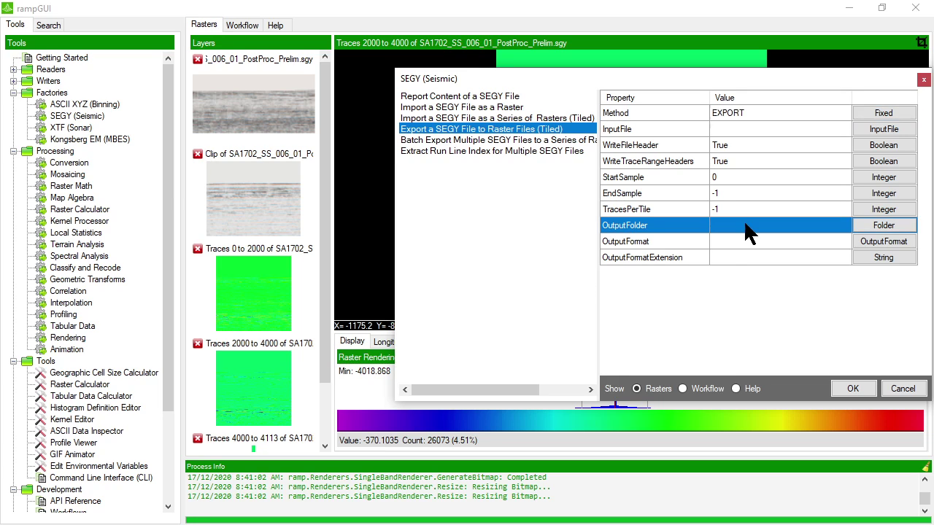
click(746, 238)
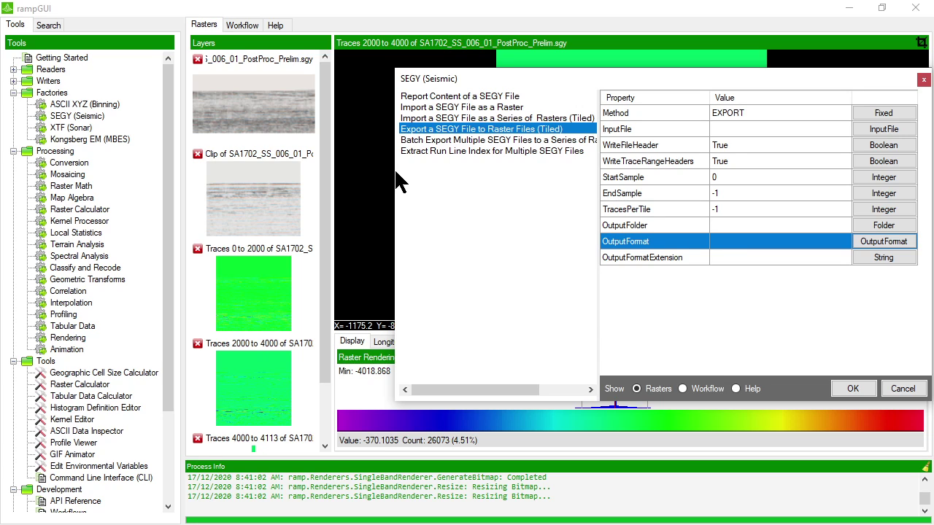
- Switch to Batch Export Multiple SEGY Files, with BATCH_EXPORT method and *.sgy filter
drag(395, 173, 350, 173)
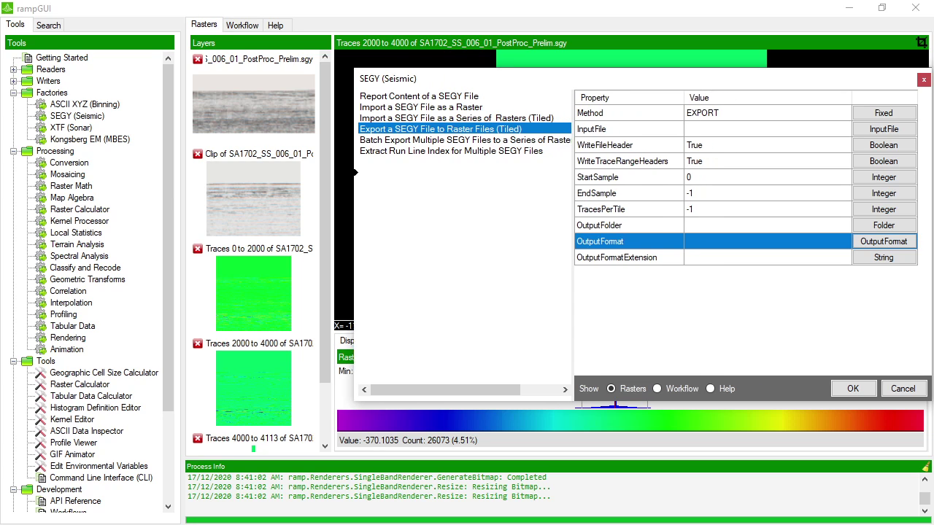
click(427, 139)
click(720, 128)
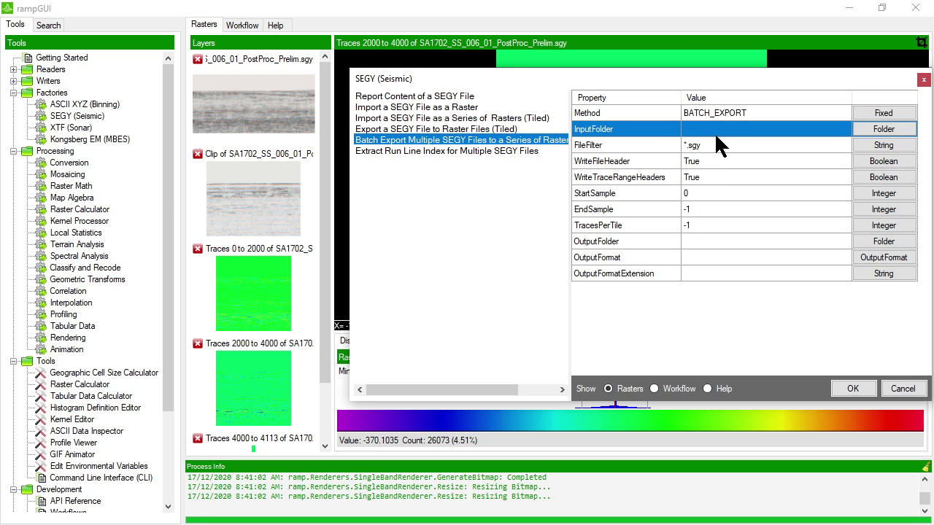
- Set the batch export InputFolder to E:\Sample Data
click(868, 128)
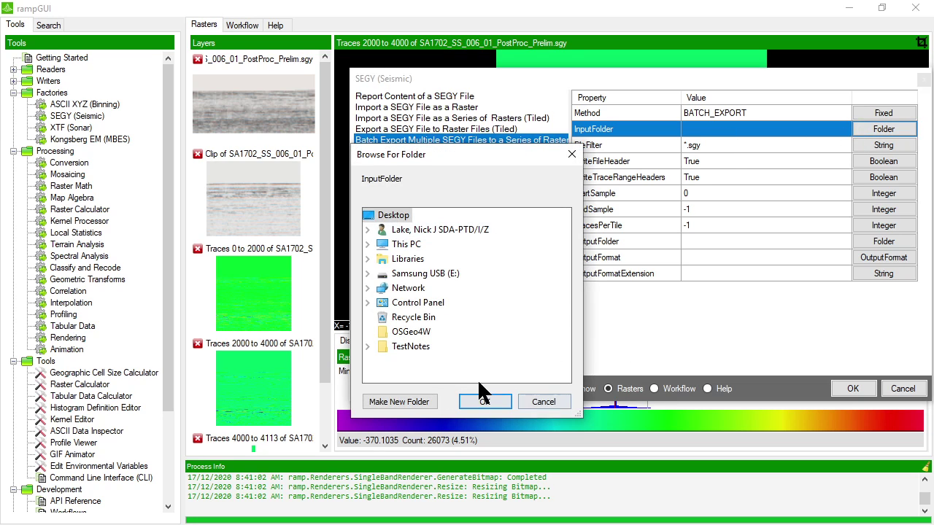
double_click(429, 274)
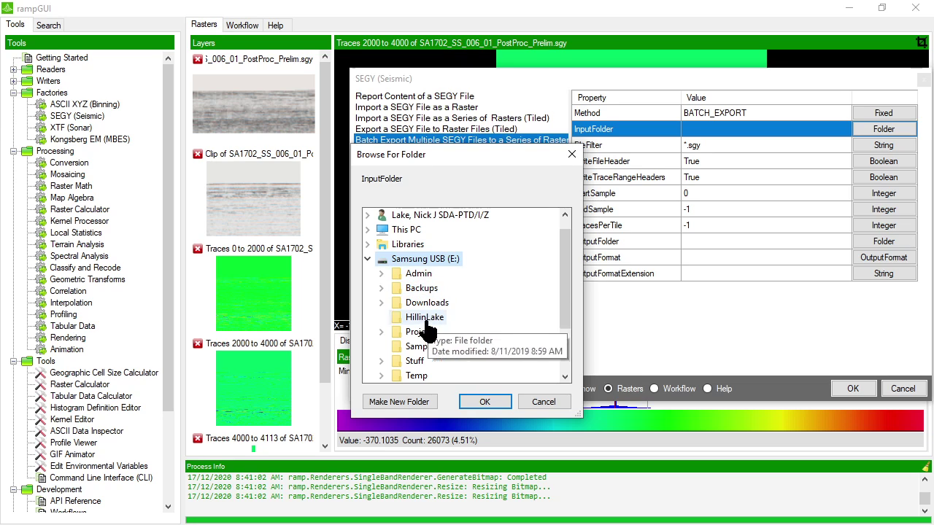
click(429, 346)
click(485, 401)
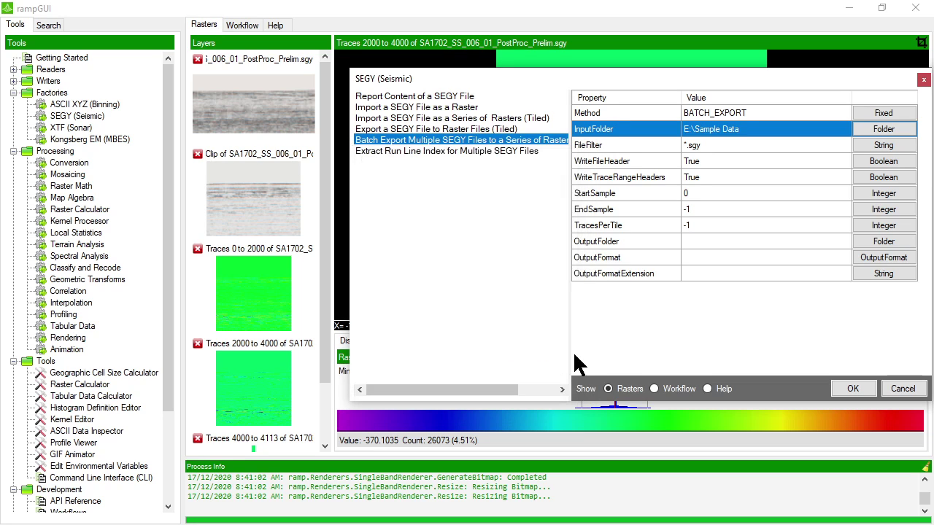
- Review the batch export parameters, then switch to Extract Run Line Index
click(722, 145)
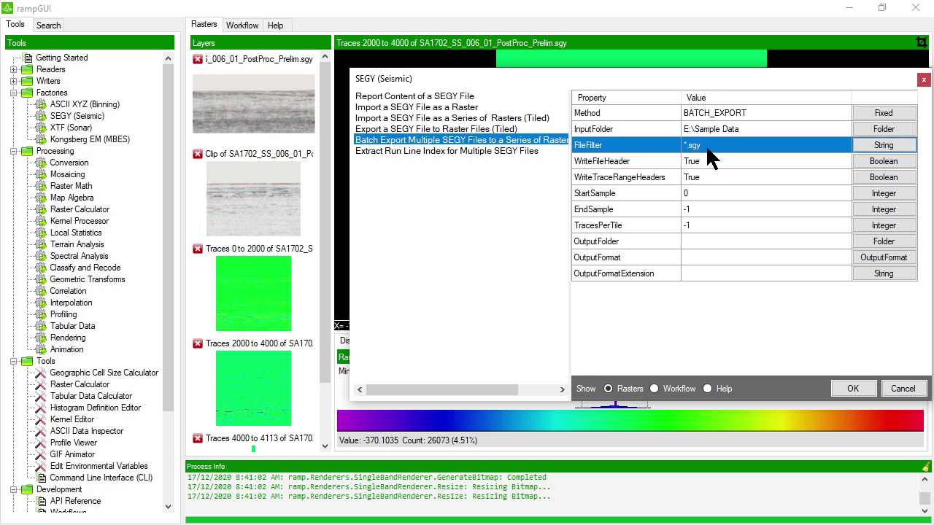
drag(707, 161, 705, 274)
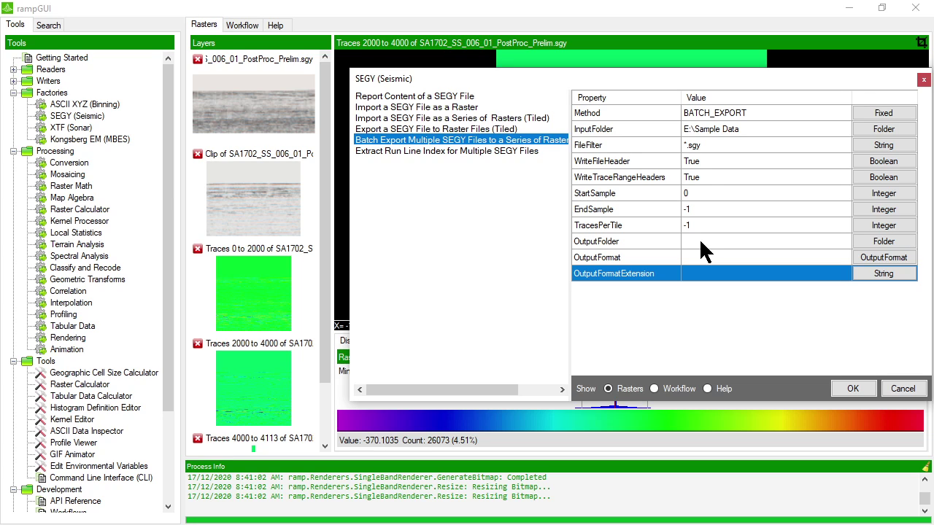
click(446, 152)
- Set the run line extraction InputFolder to E:\Sample Data
drag(562, 74, 477, 70)
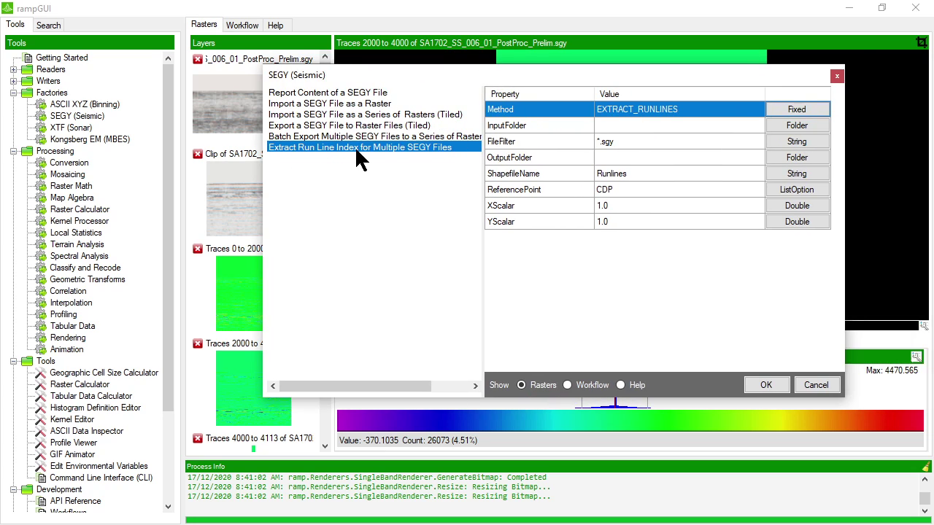
click(626, 130)
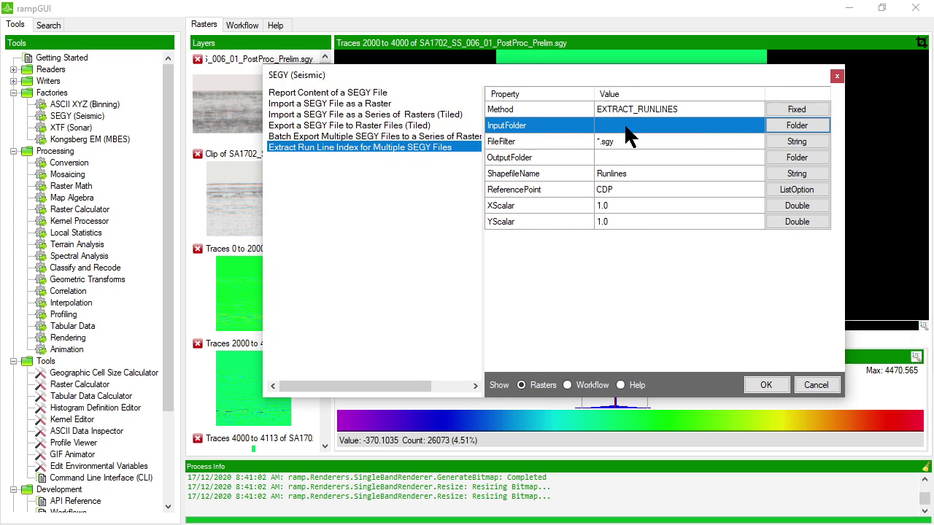
click(789, 127)
double_click(427, 274)
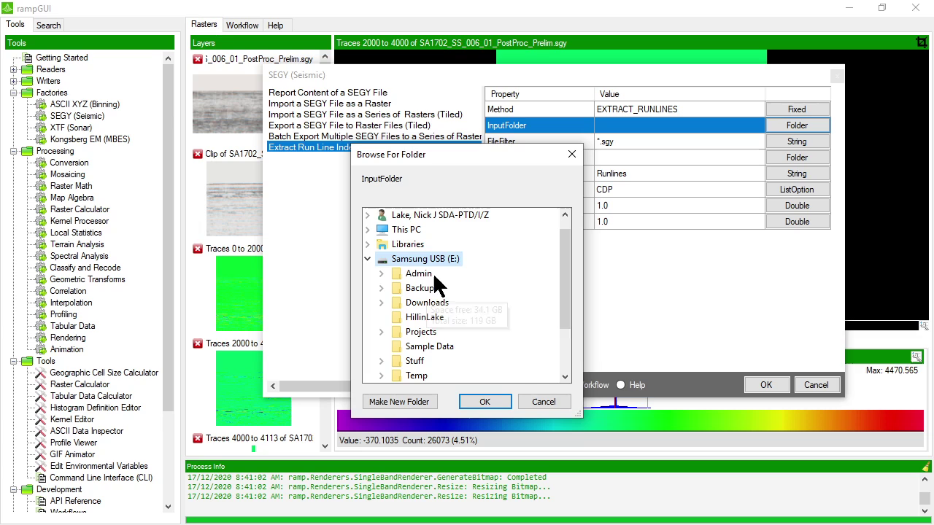
scroll(437, 292, down, 2)
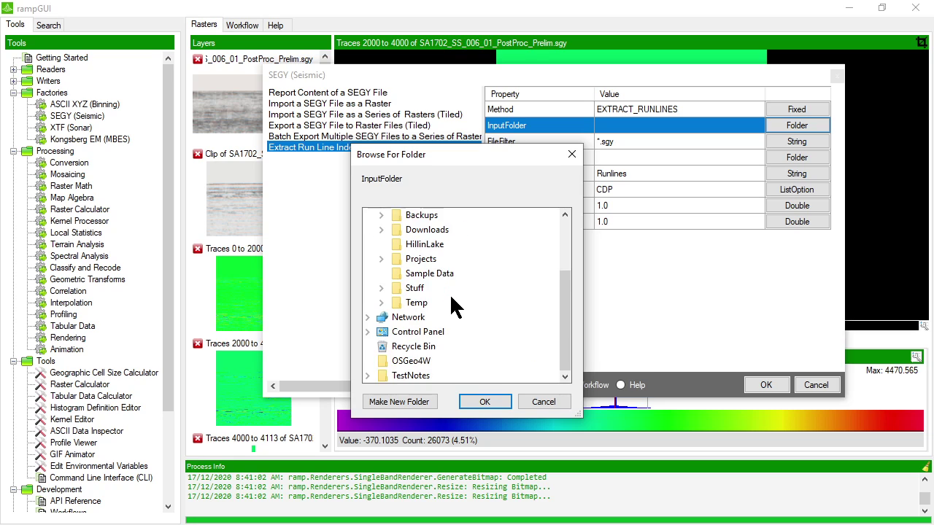
click(431, 275)
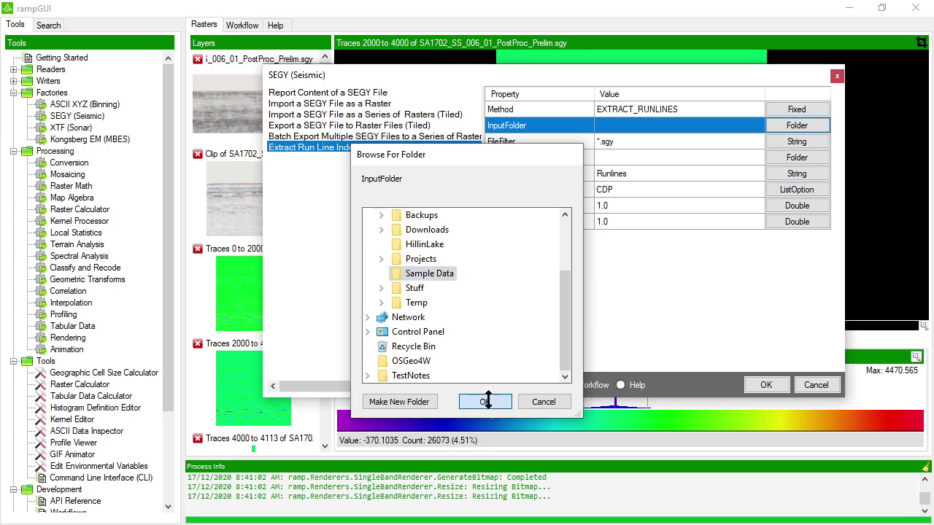
click(484, 402)
- Set the OutputFolder to E:\Sample Data as well
click(628, 142)
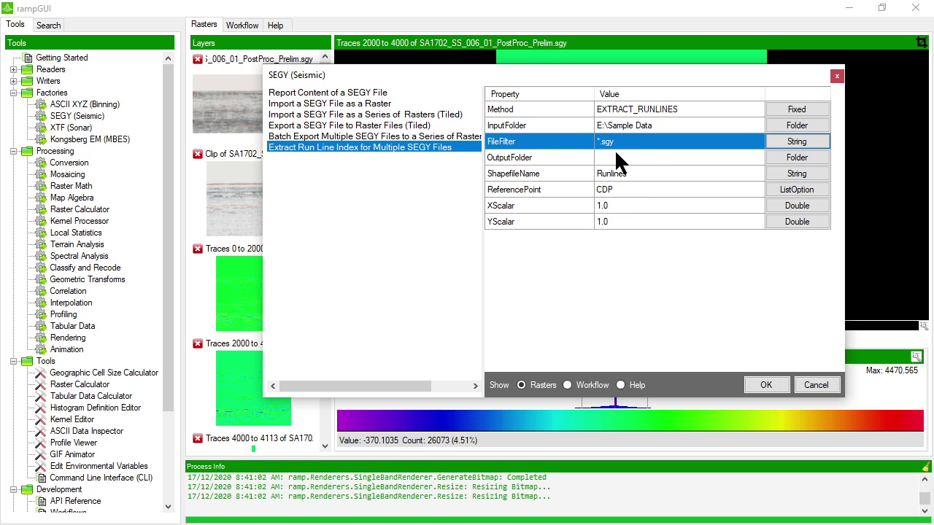
click(635, 157)
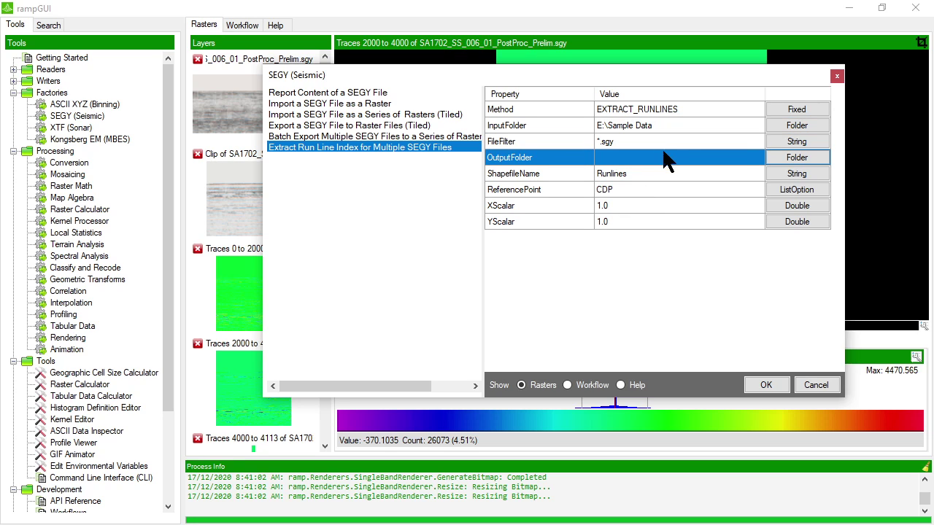
click(820, 157)
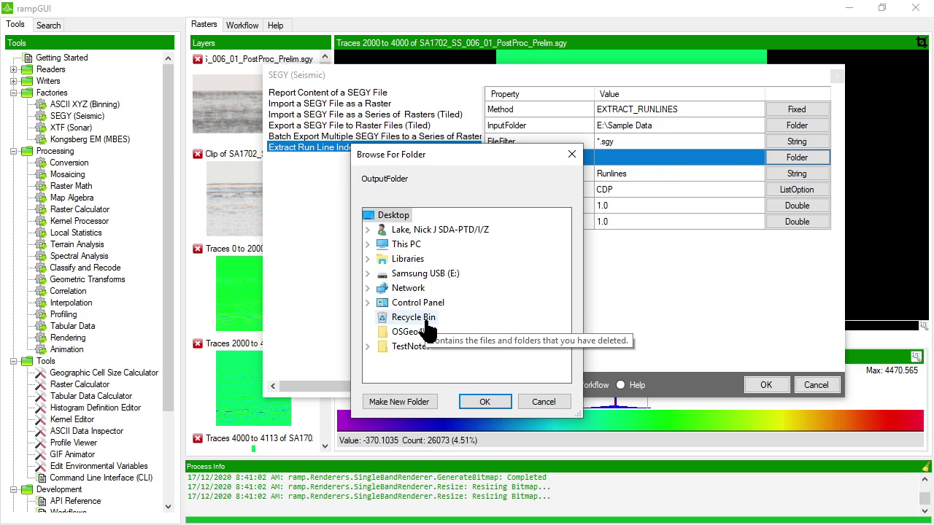
double_click(426, 273)
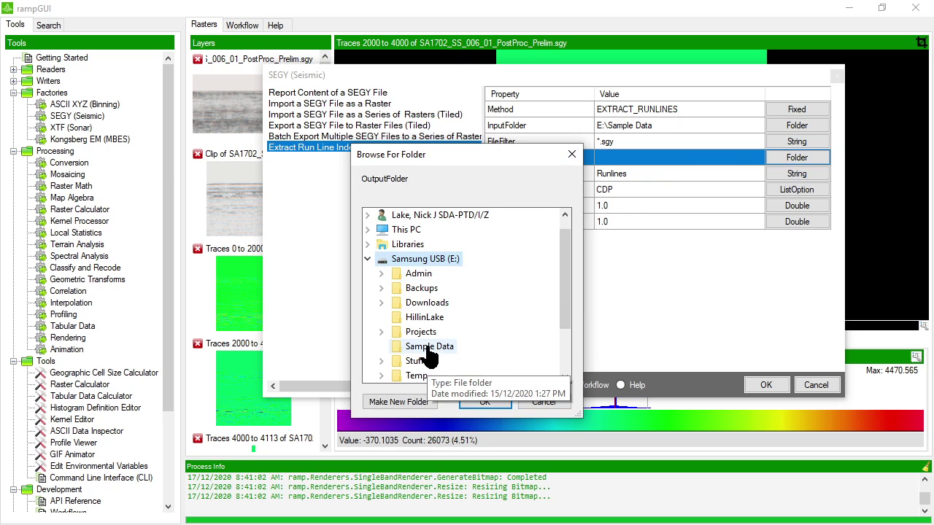
click(428, 346)
click(484, 401)
click(642, 175)
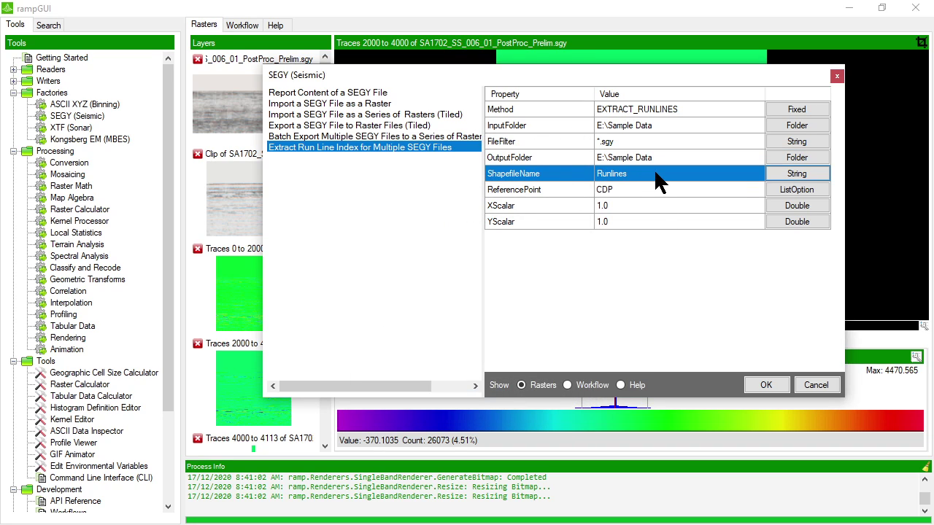
click(632, 190)
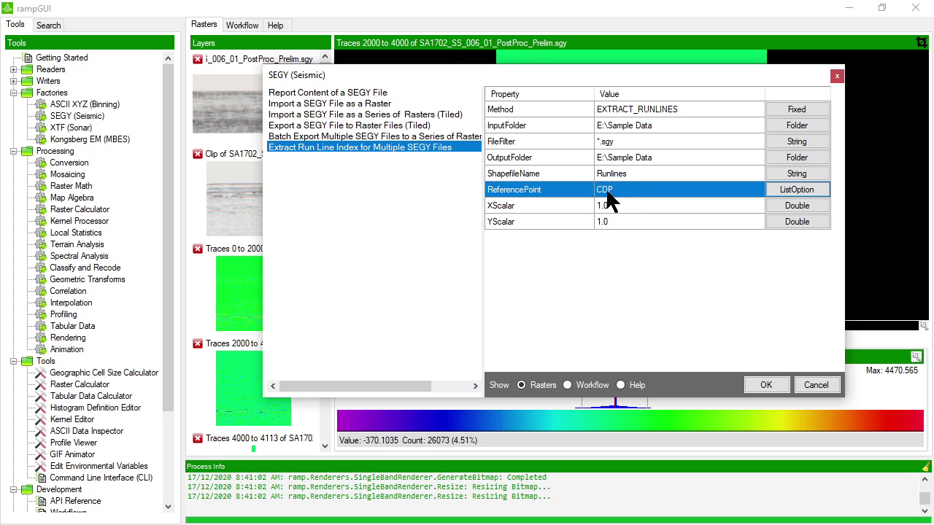
- Check the ReferencePoint options and keep CDP as the reference point
click(786, 188)
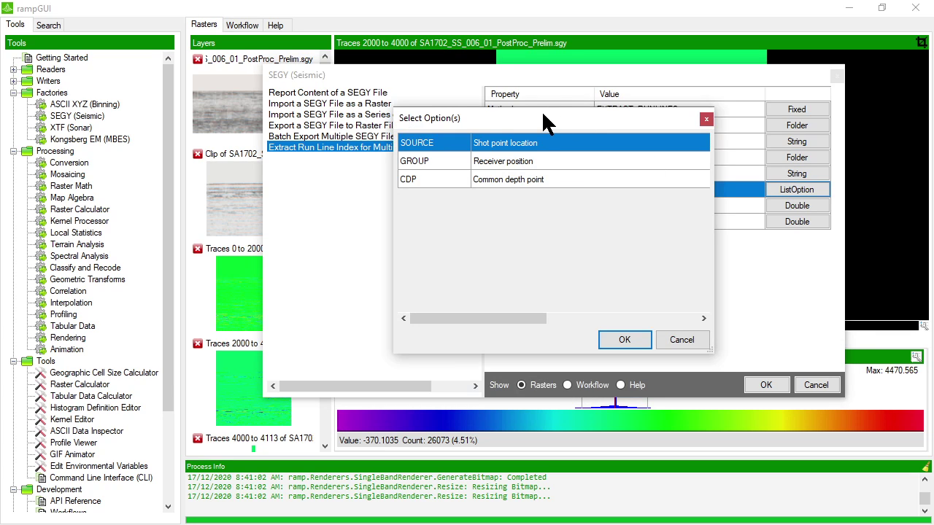
drag(543, 115, 390, 117)
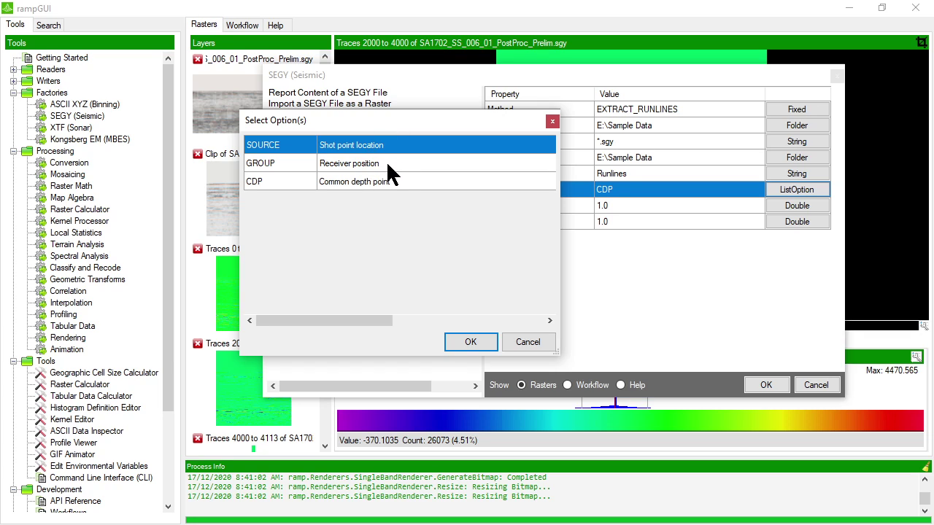
click(390, 182)
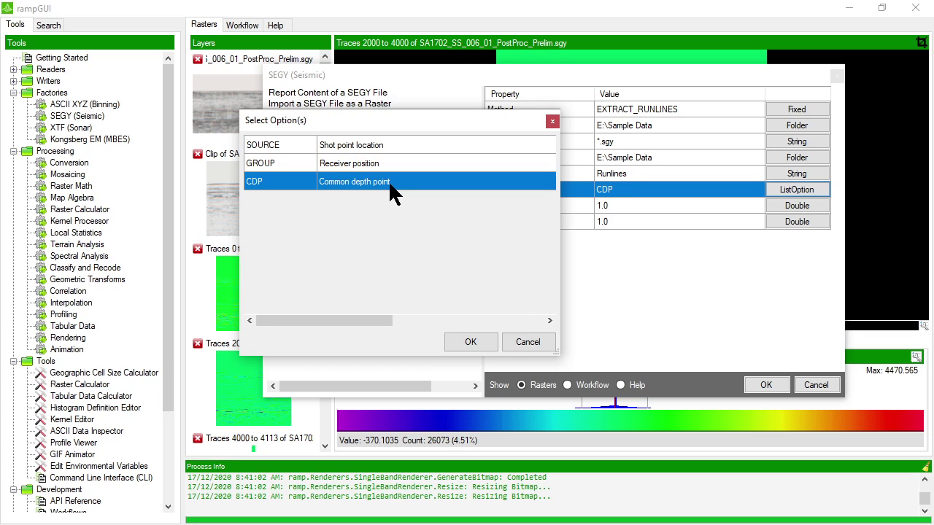
click(527, 342)
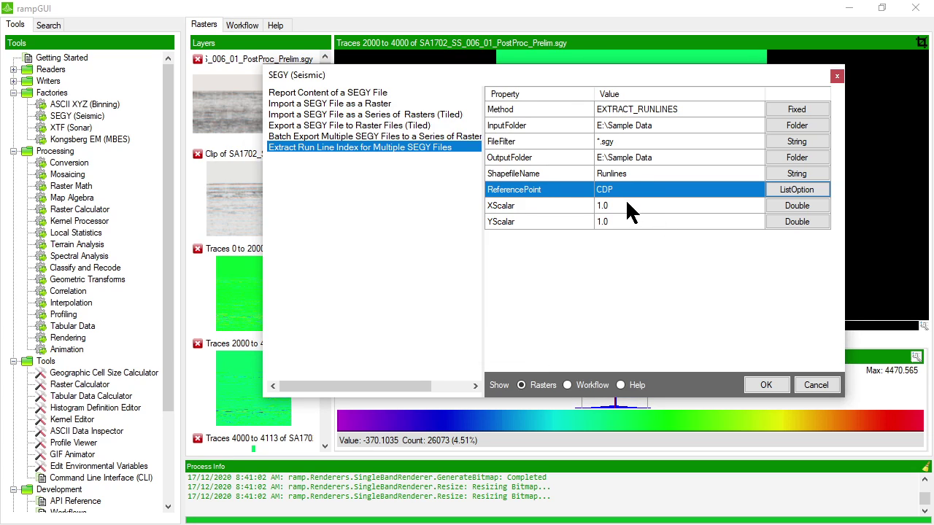
- Confirm XScalar and YScalar are 1.0 and run EXTRACT_RUNLINES to write the Runlines shapefile
key(Down)
key(Down)
key(Up)
key(Down)
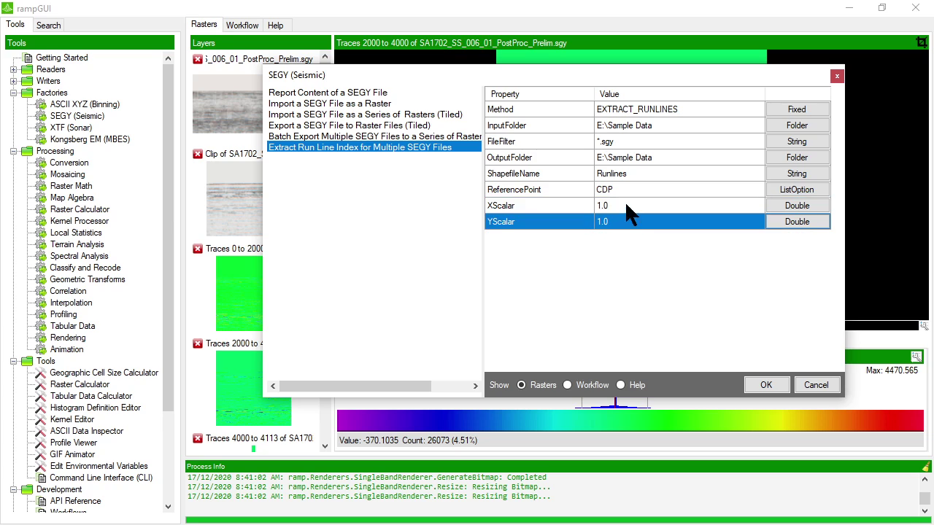
click(625, 202)
click(623, 216)
click(625, 201)
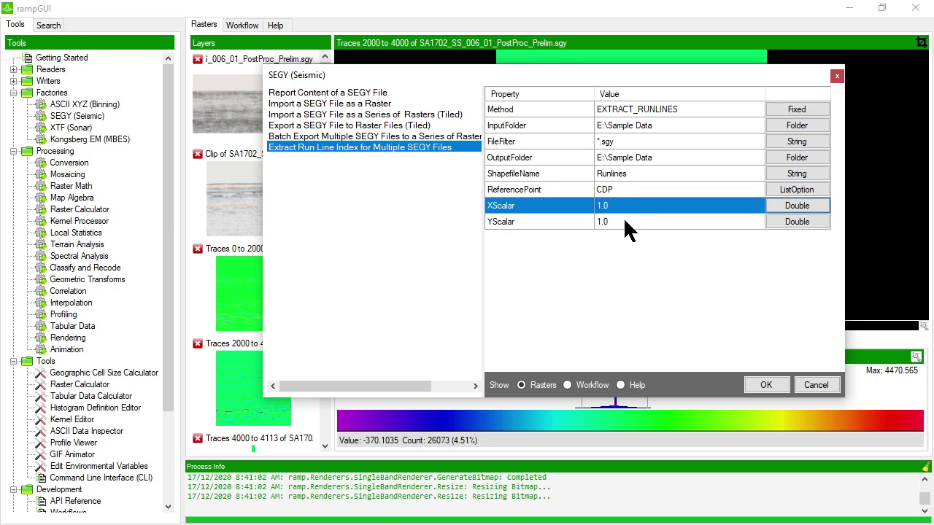
click(624, 221)
click(621, 202)
click(618, 216)
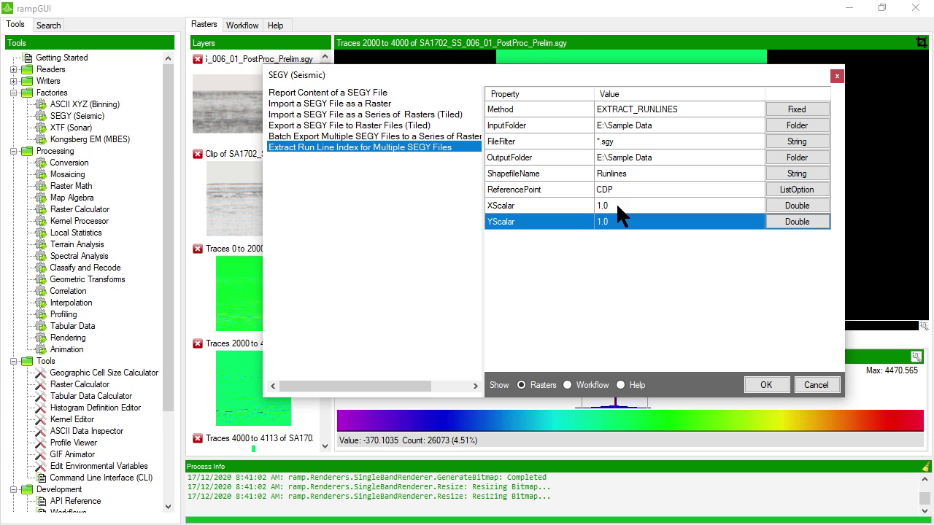
drag(642, 72, 573, 73)
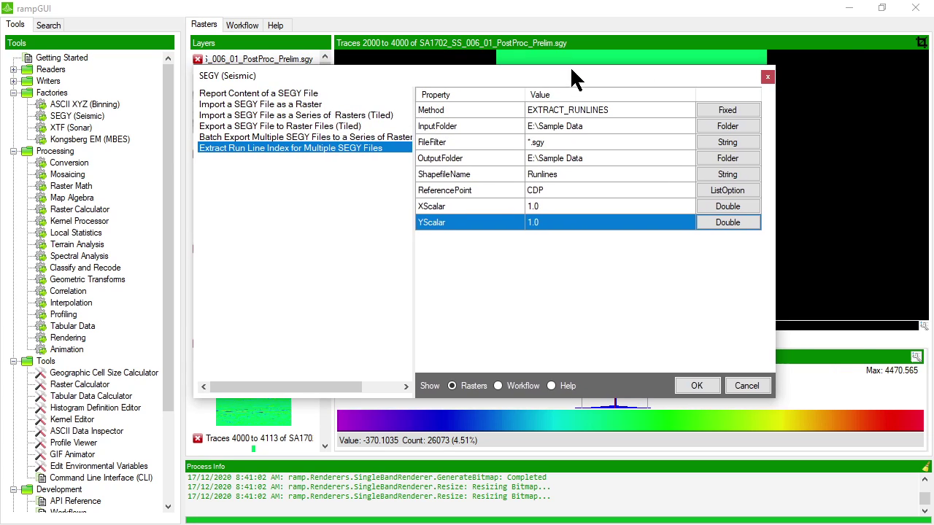
click(693, 388)
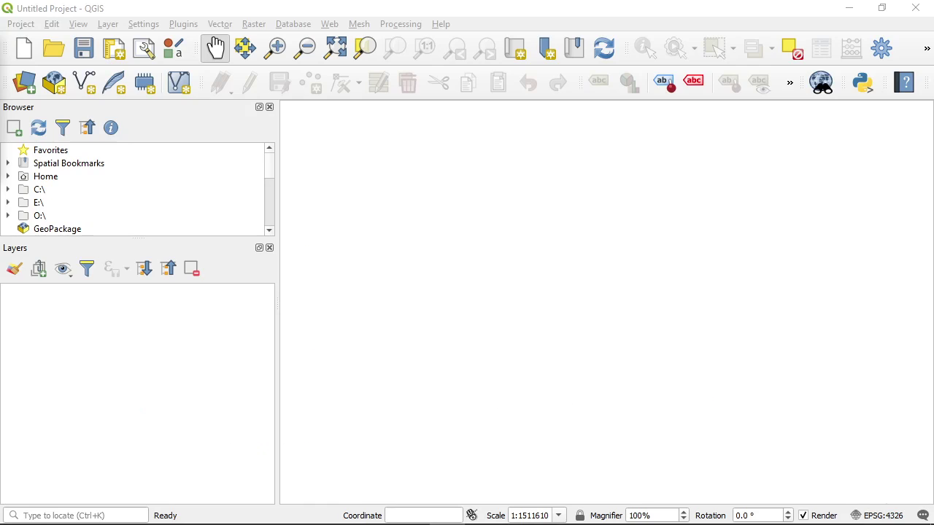
- Choose E:\Sample Data\Runlines.shp as a new vector layer source
click(109, 26)
mouse_move(146, 78)
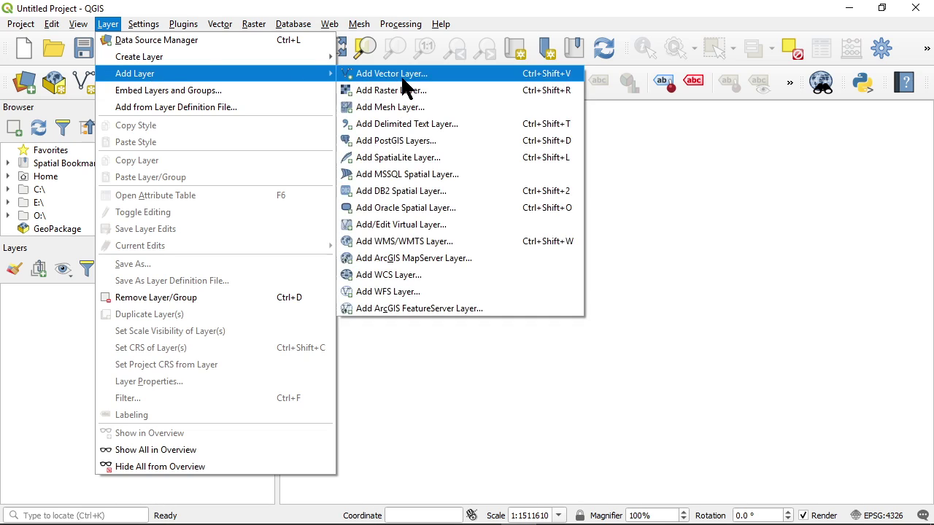
click(390, 74)
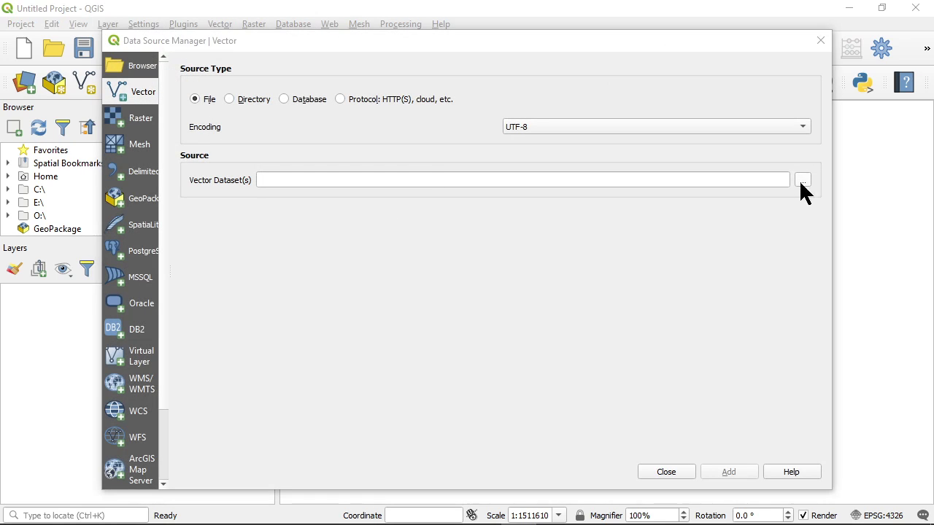
click(802, 180)
click(172, 179)
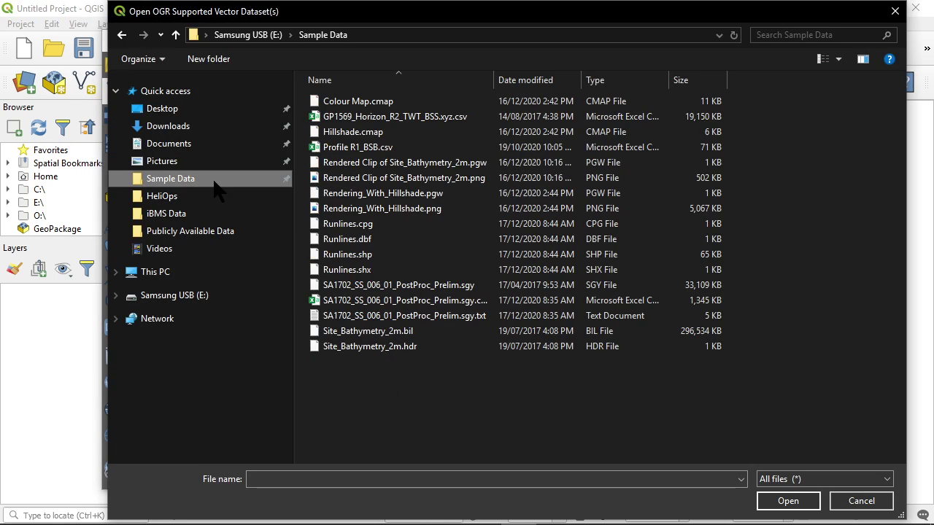
click(354, 256)
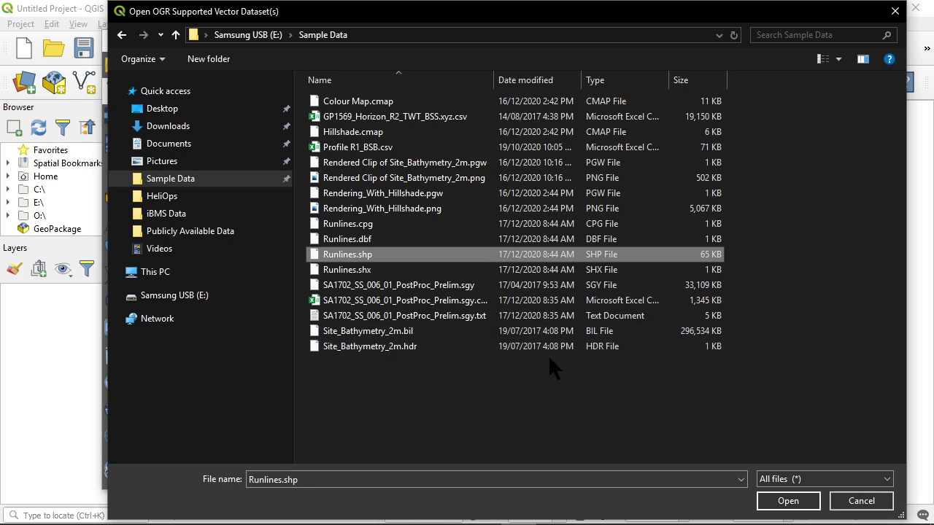
click(794, 501)
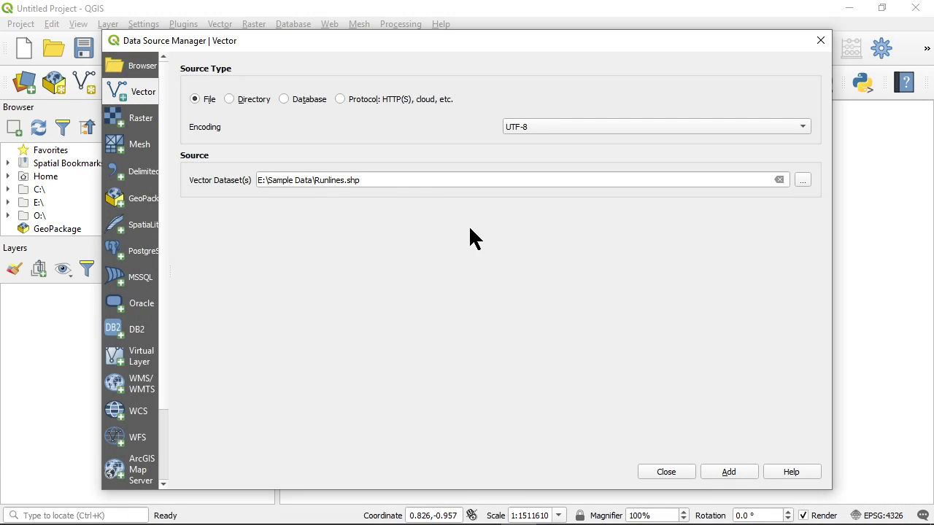
- Add the Runlines layer to the map twice and hide the top duplicate
click(730, 469)
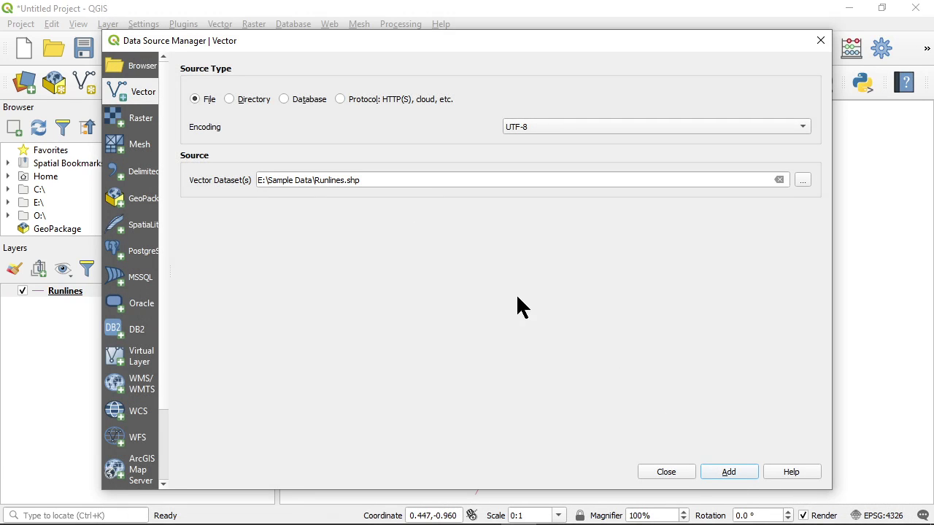
click(729, 471)
click(672, 475)
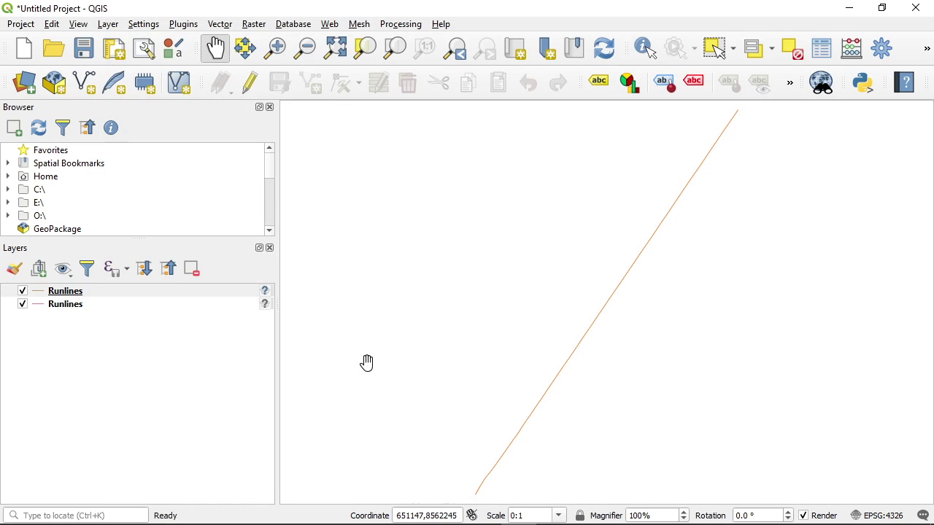
click(23, 291)
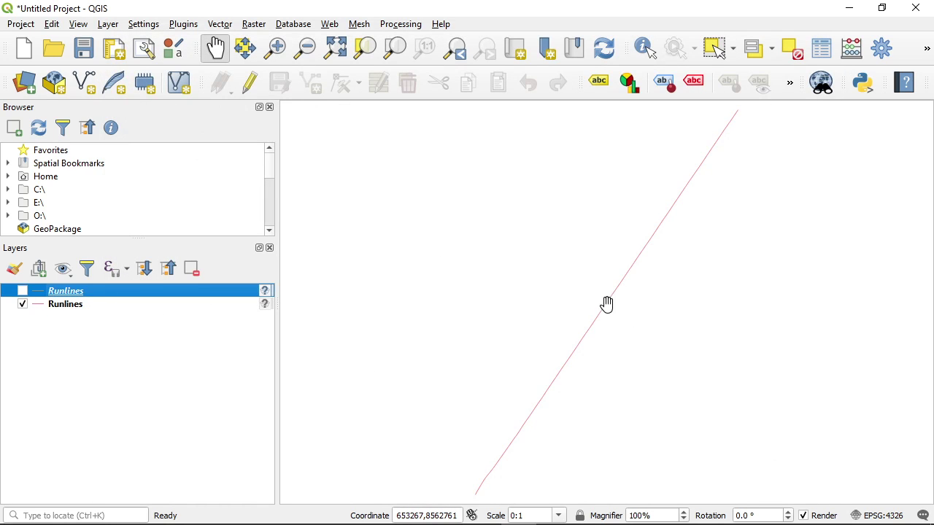
- Identify the run line to check its File_Name attribute, then delete the duplicate Runlines layer with Ctrl+D
drag(608, 304, 583, 307)
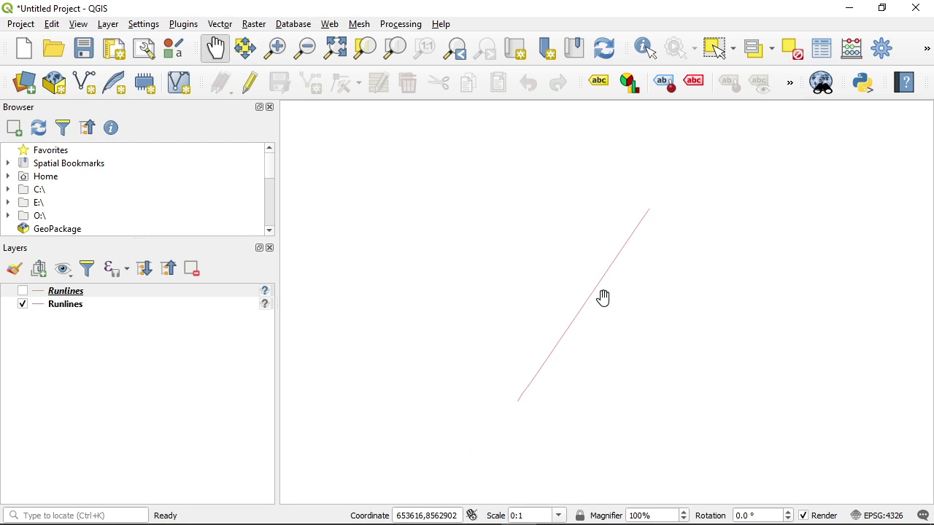
click(646, 49)
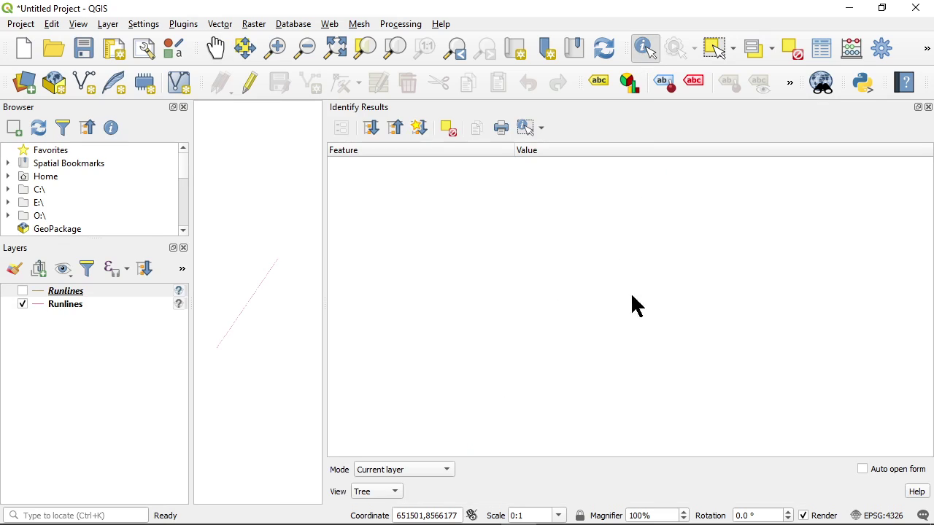
click(272, 279)
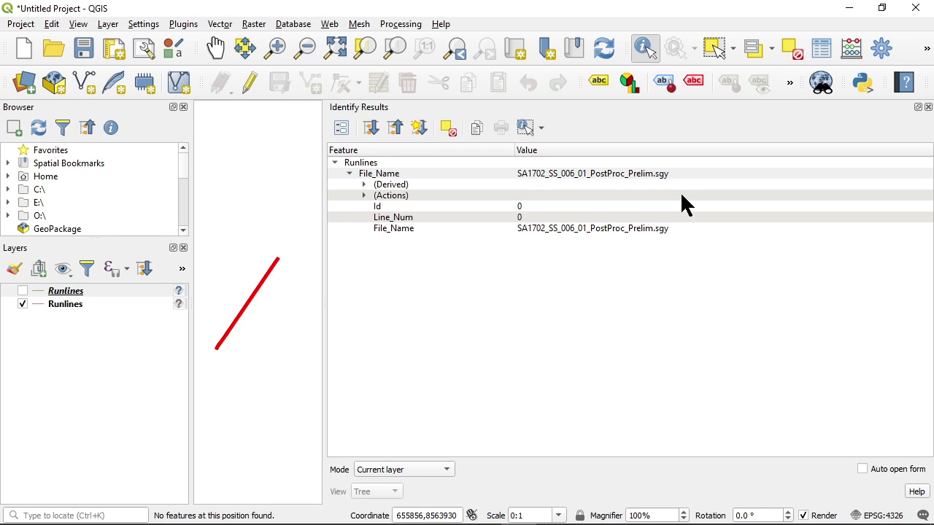
click(584, 175)
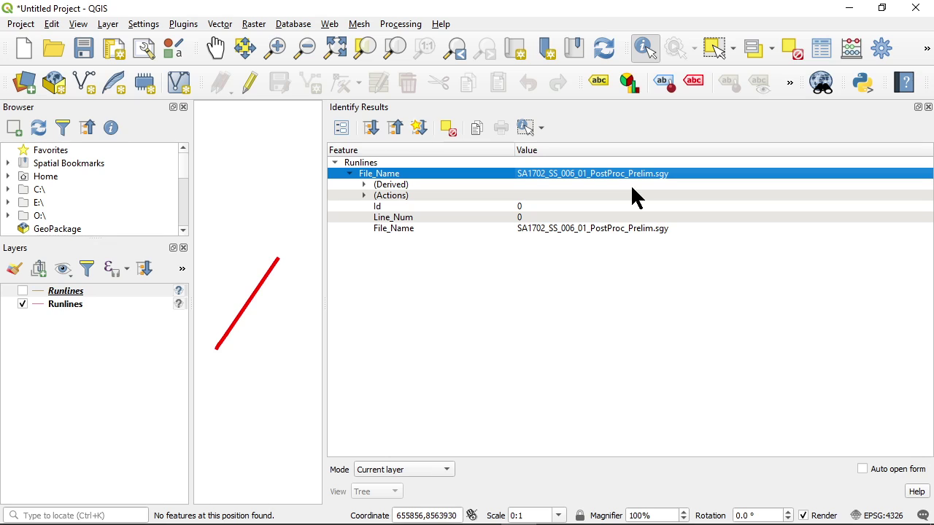
click(269, 283)
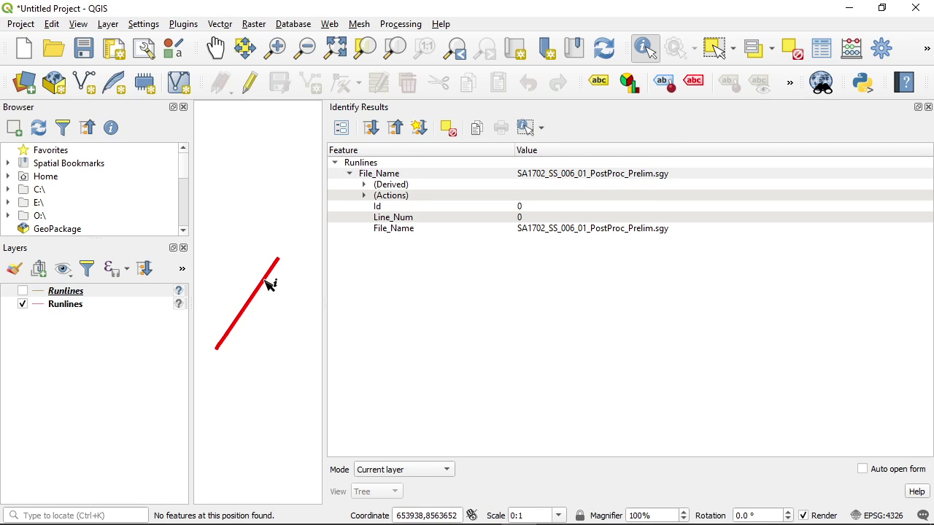
click(620, 227)
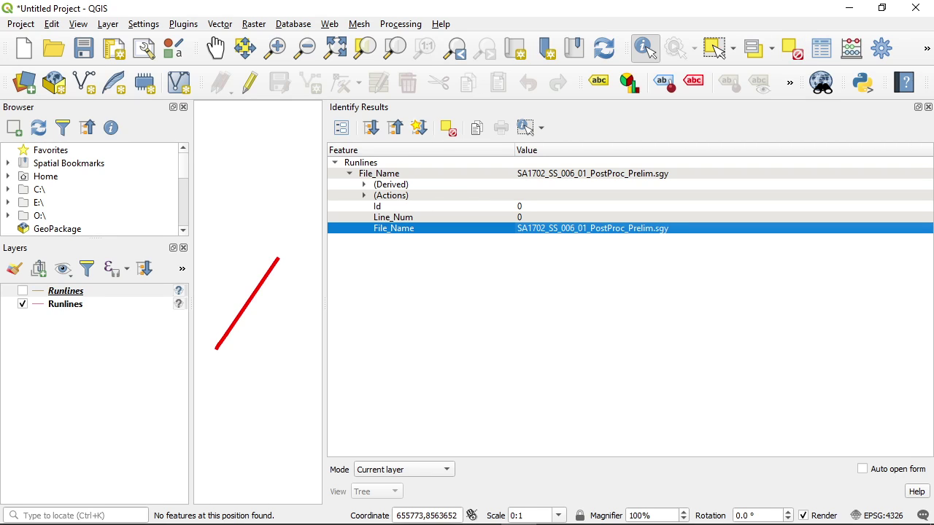
key(ctrl+d)
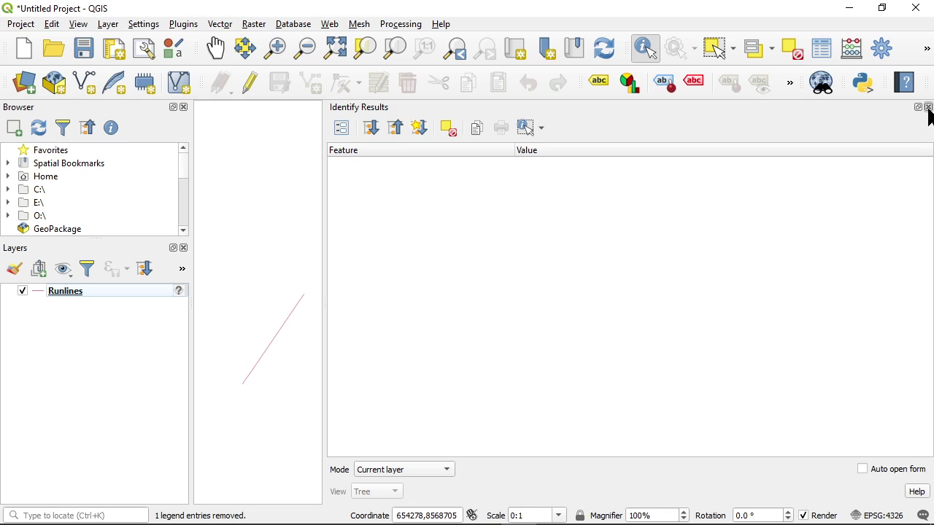
- Close Identify Results and pick the SA1702_SS_006_01_PostProc_Prelim.sgy.csv file as a delimited text source
click(929, 107)
click(548, 289)
drag(660, 383, 607, 313)
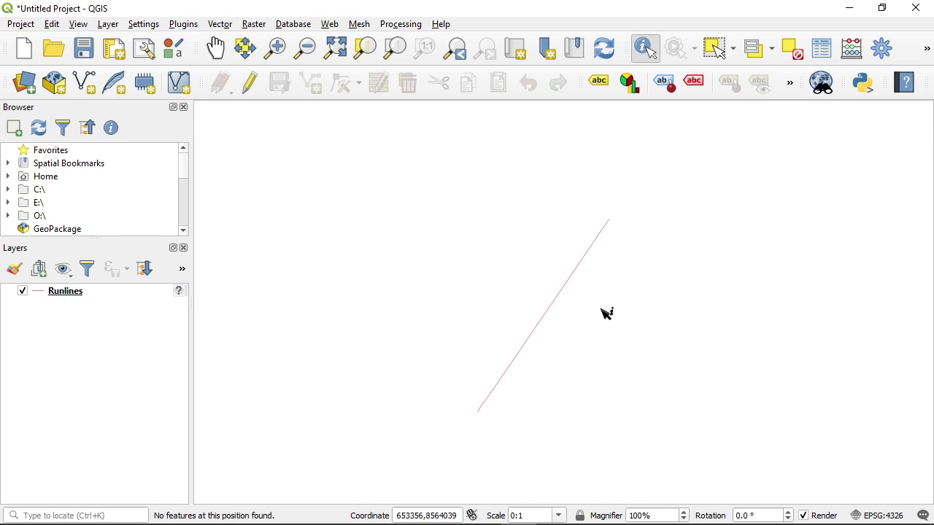
scroll(567, 270, up, 1)
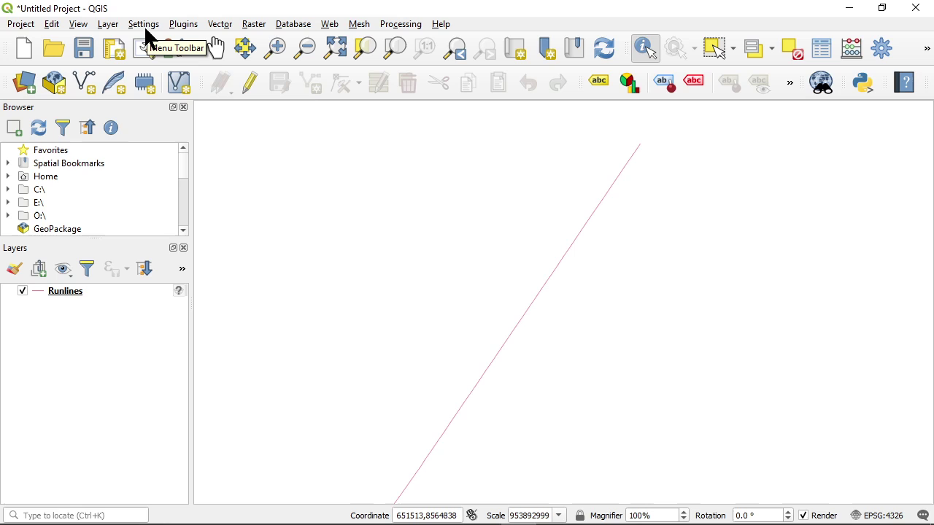
click(108, 25)
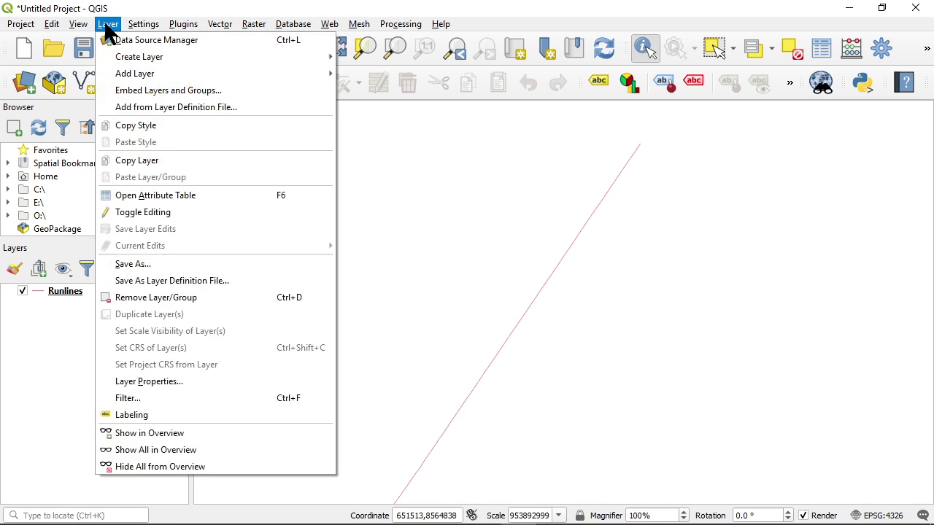
mouse_move(167, 74)
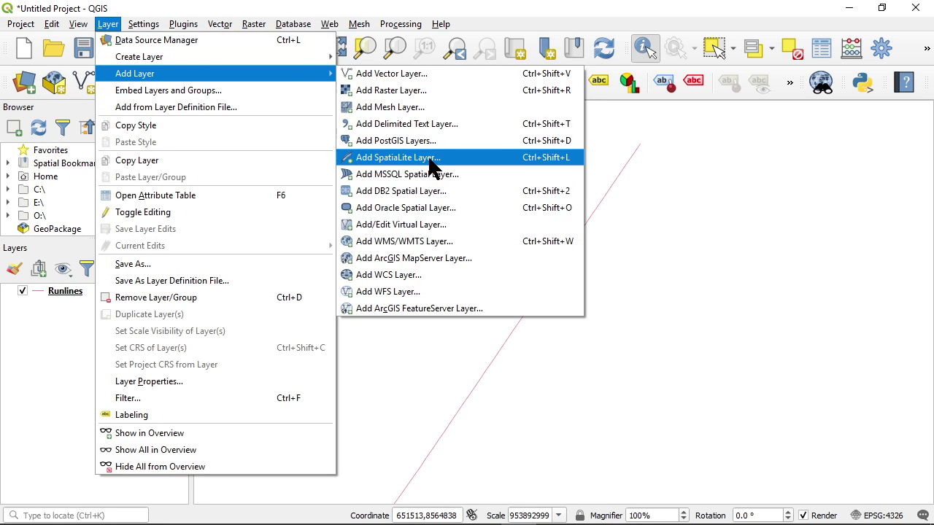
click(420, 127)
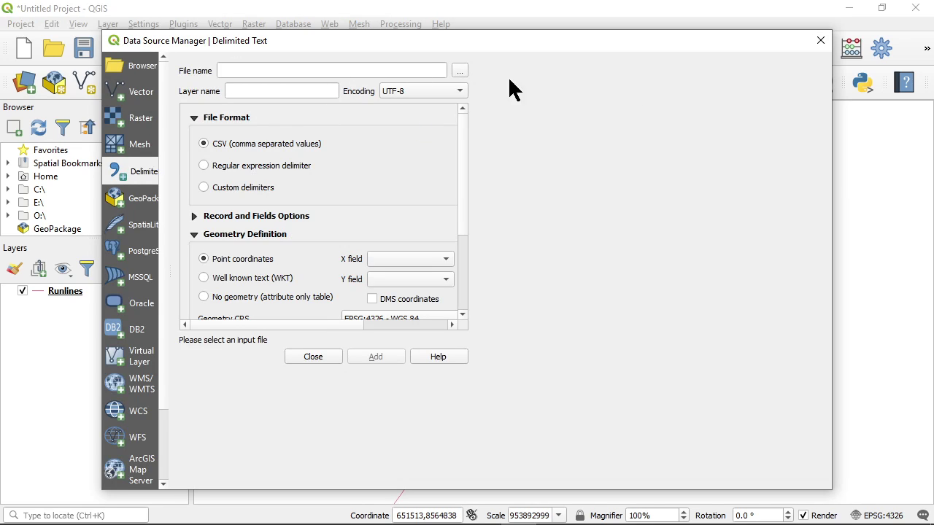
drag(835, 87, 763, 76)
click(744, 71)
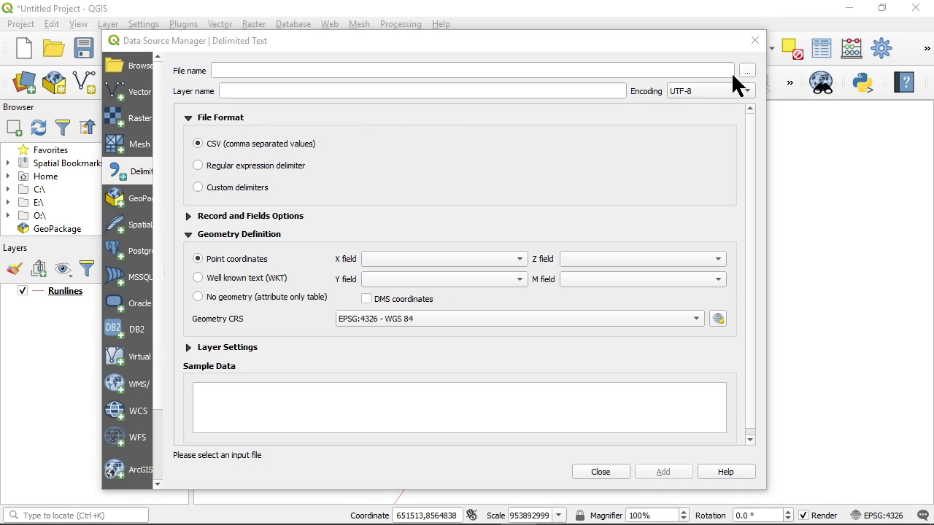
drag(494, 81, 554, 81)
click(461, 134)
click(786, 502)
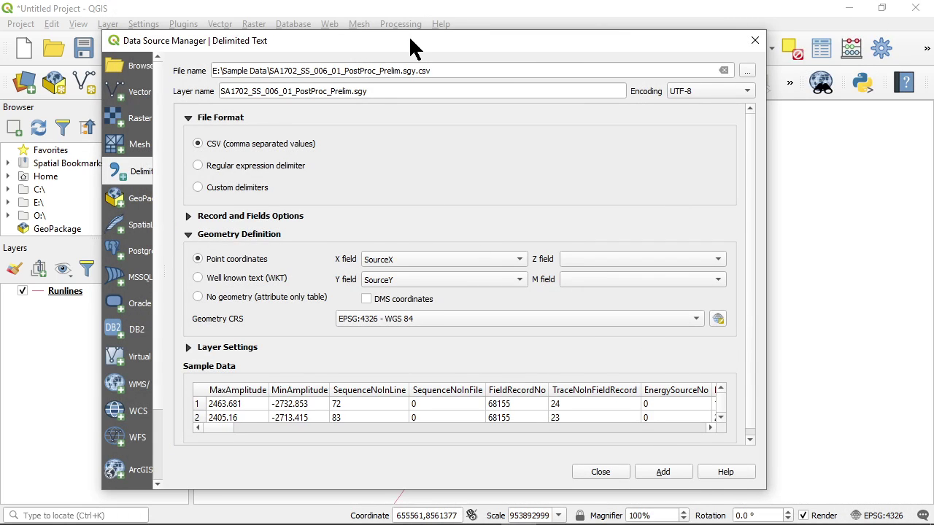
- Place points at X=SourceX, Y=SourceY and add the CSV as a point layer
drag(410, 40, 447, 31)
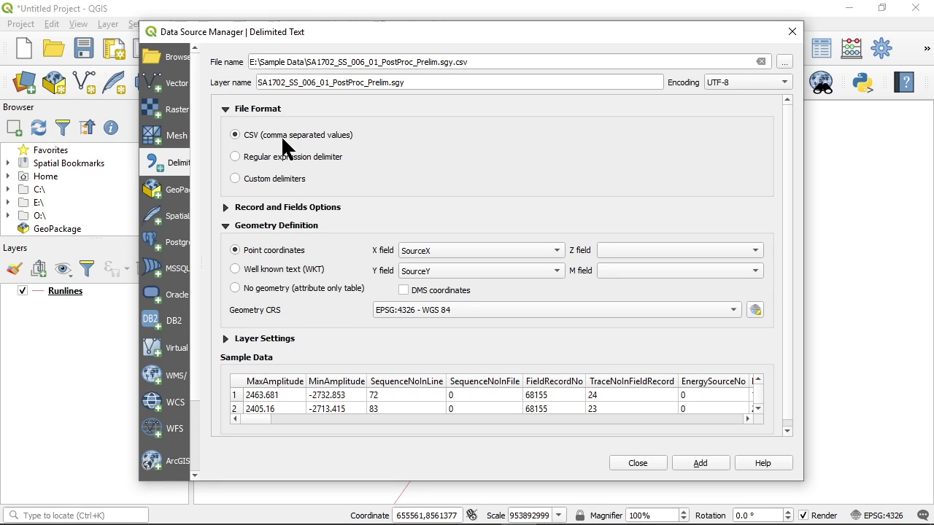
click(225, 208)
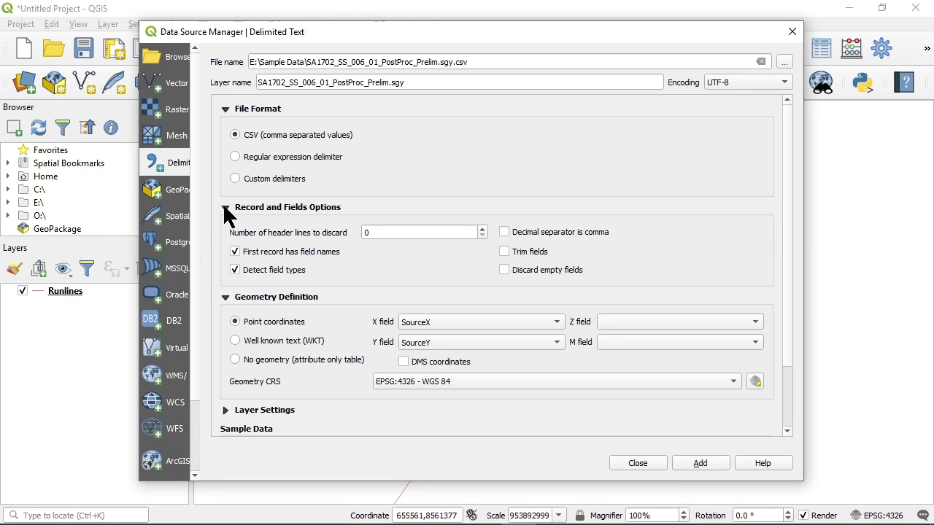
click(227, 209)
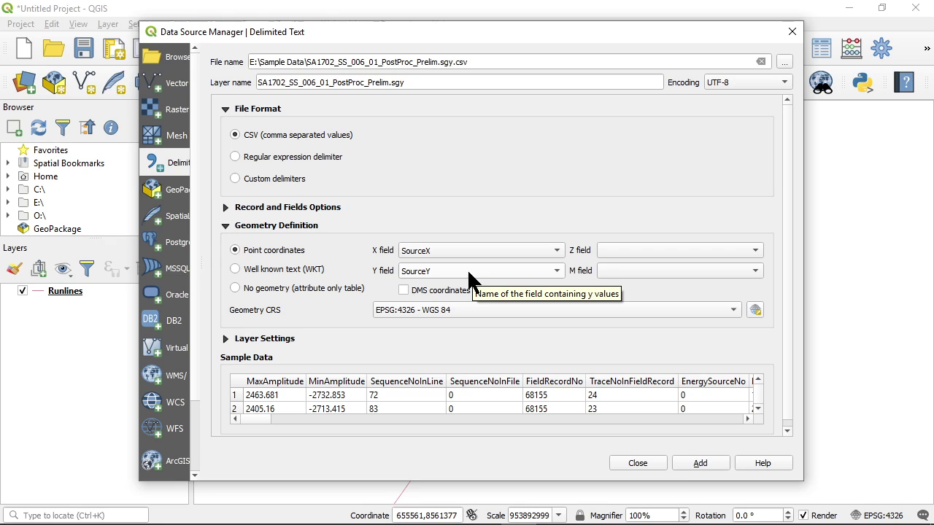
click(694, 463)
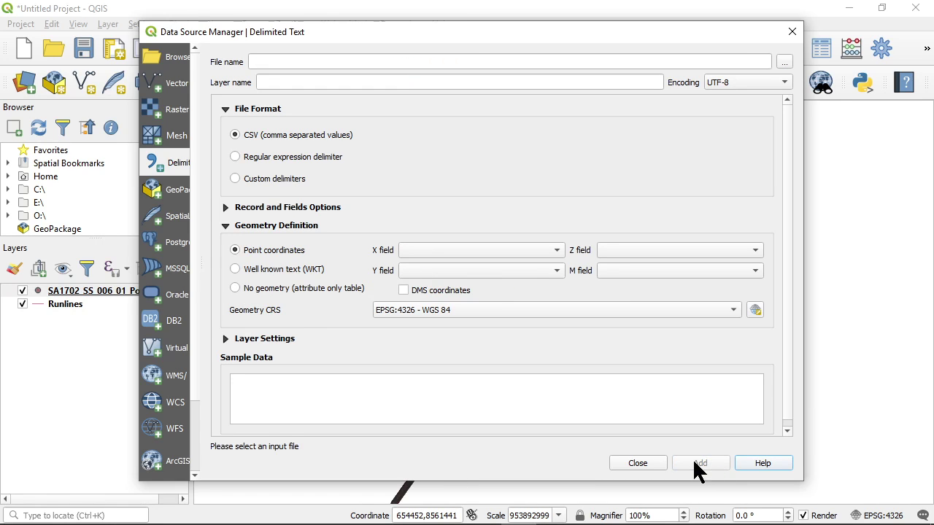
click(638, 463)
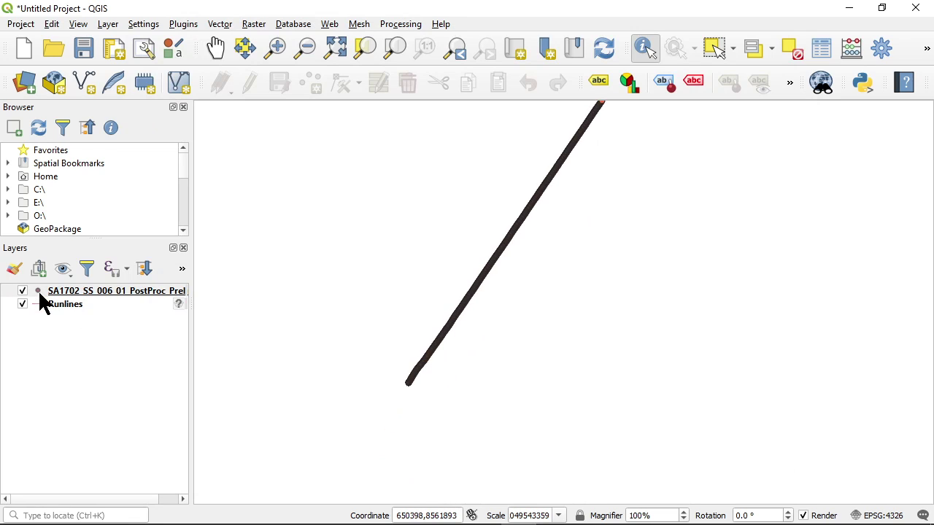
- Zoom into the trace points and identify one, highlighting its FieldRecordNo 68440 header value
scroll(448, 349, up, 2)
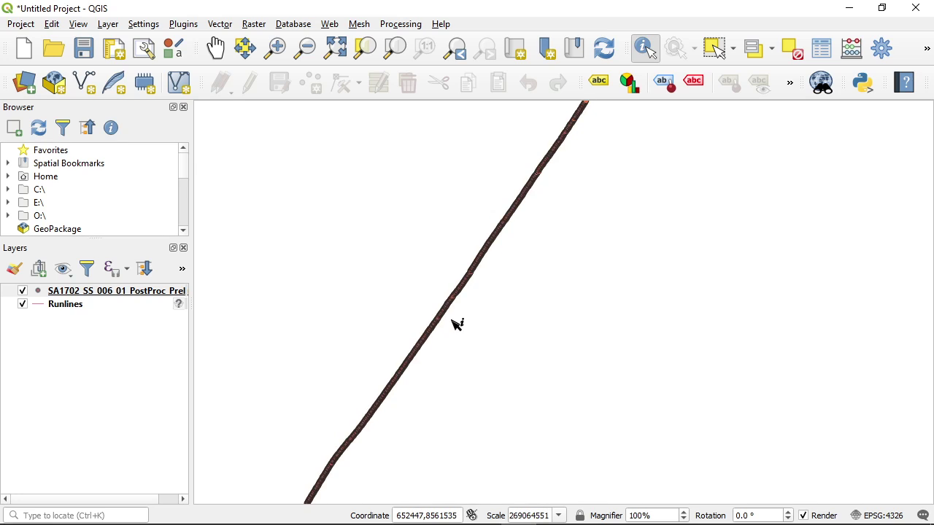
scroll(458, 324, up, 4)
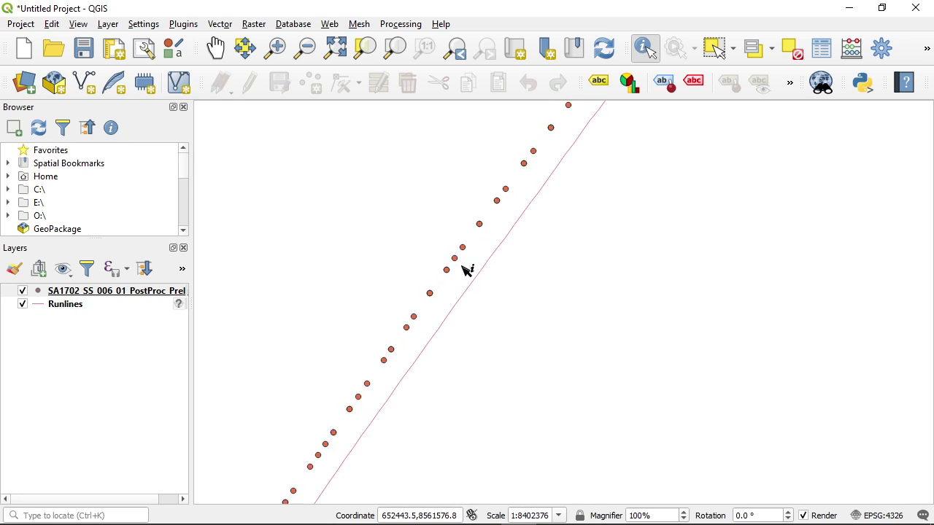
scroll(467, 270, up, 1)
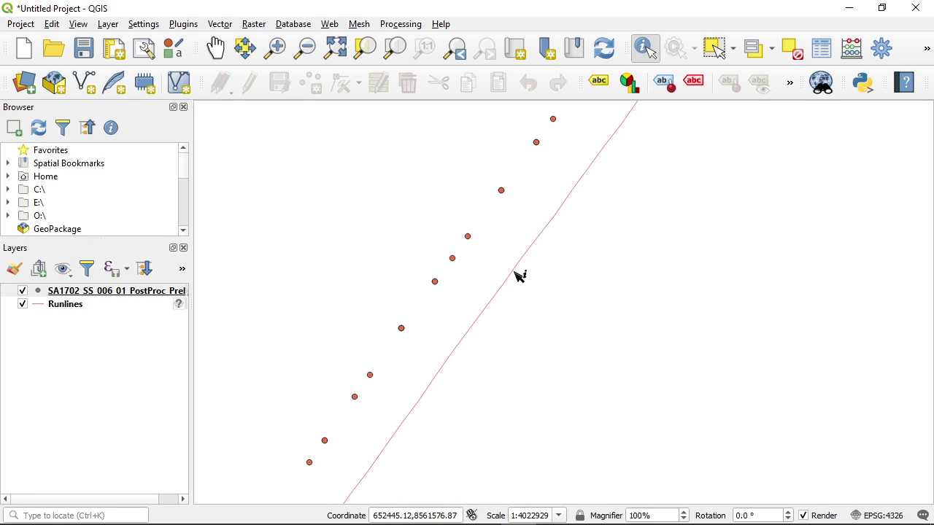
click(475, 239)
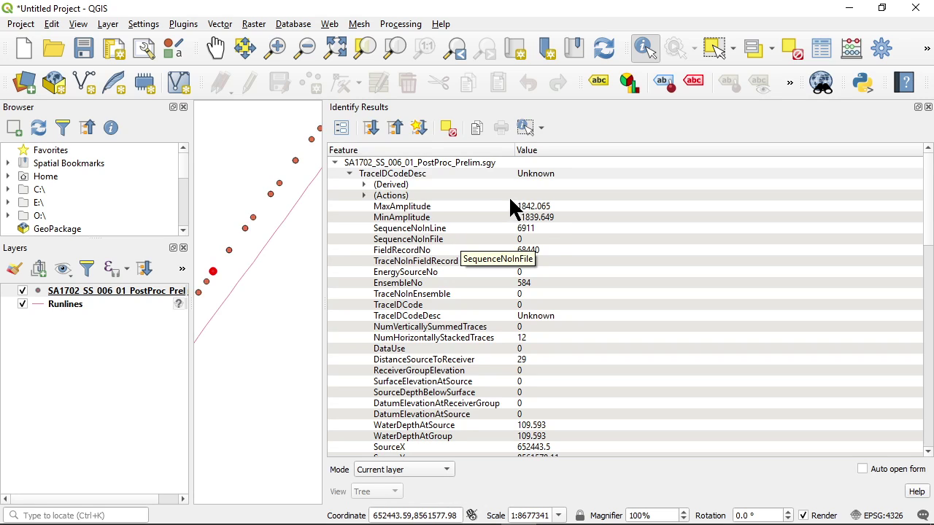
scroll(560, 230, down, 2)
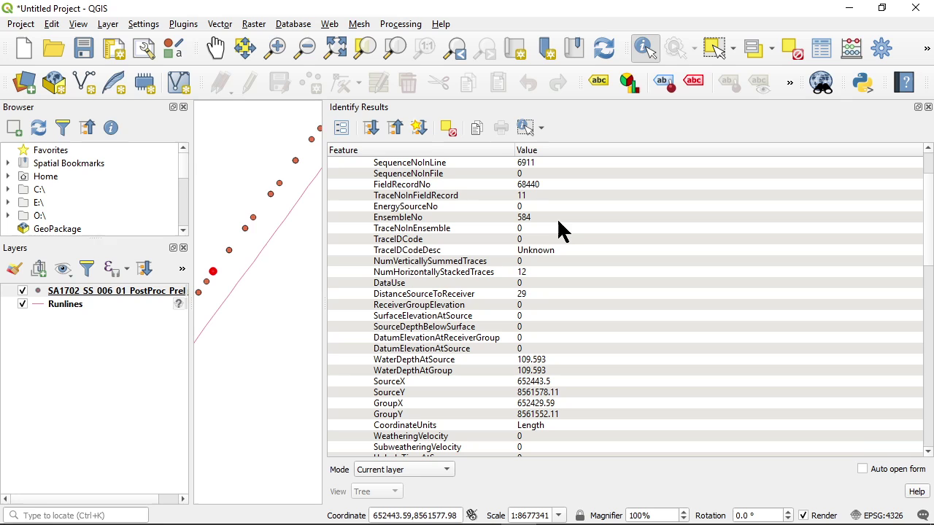
scroll(558, 229, down, 1)
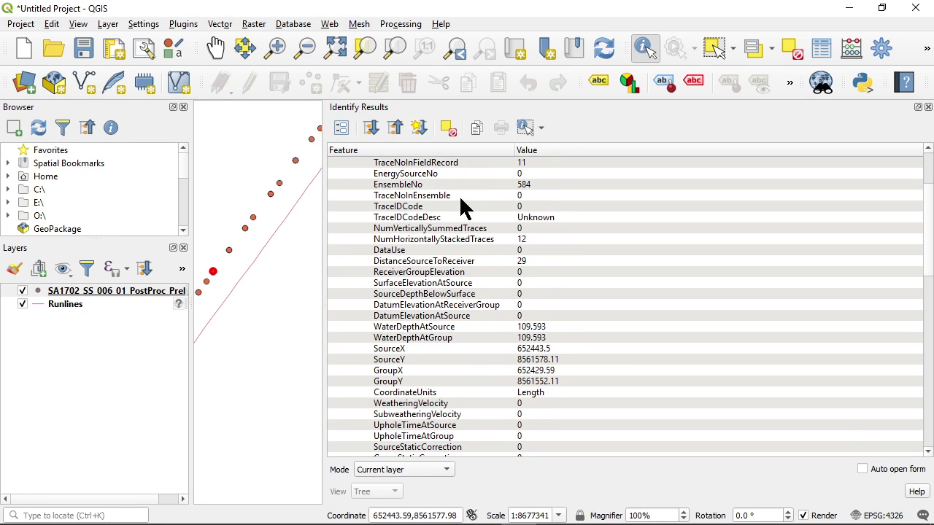
scroll(450, 299, down, 6)
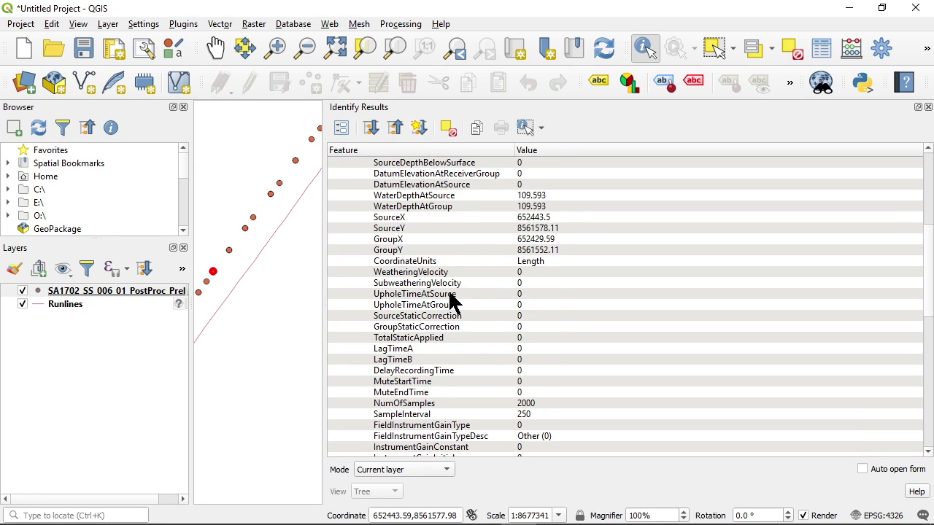
scroll(450, 318, down, 11)
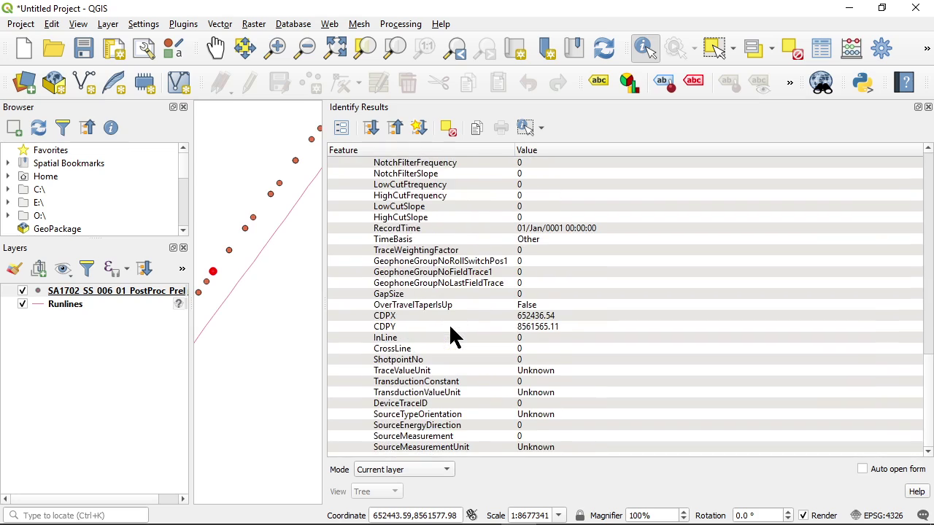
scroll(450, 337, up, 20)
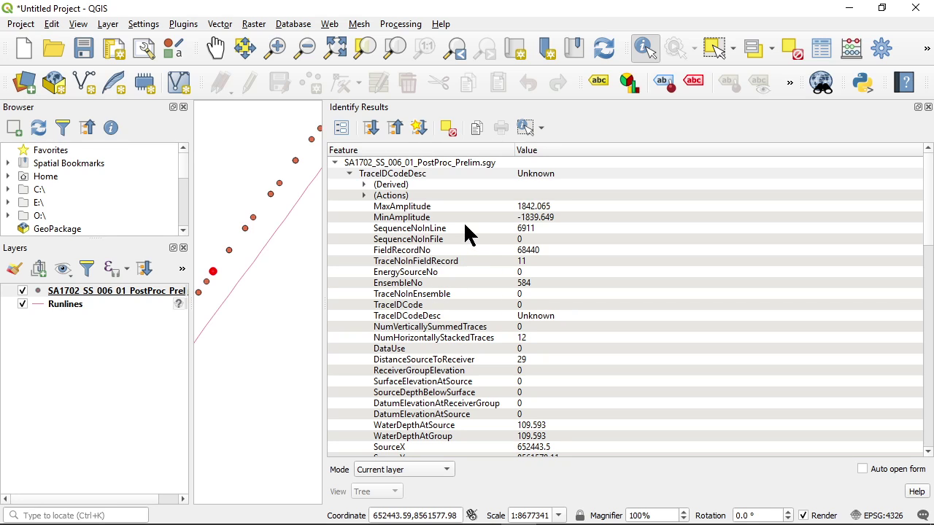
click(435, 252)
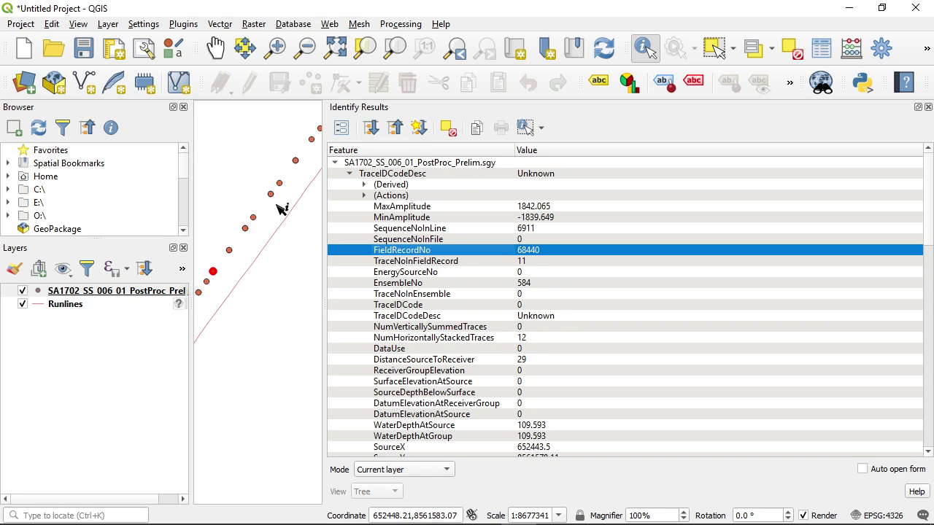
- Exit QGIS, discarding the untitled project without saving
click(915, 8)
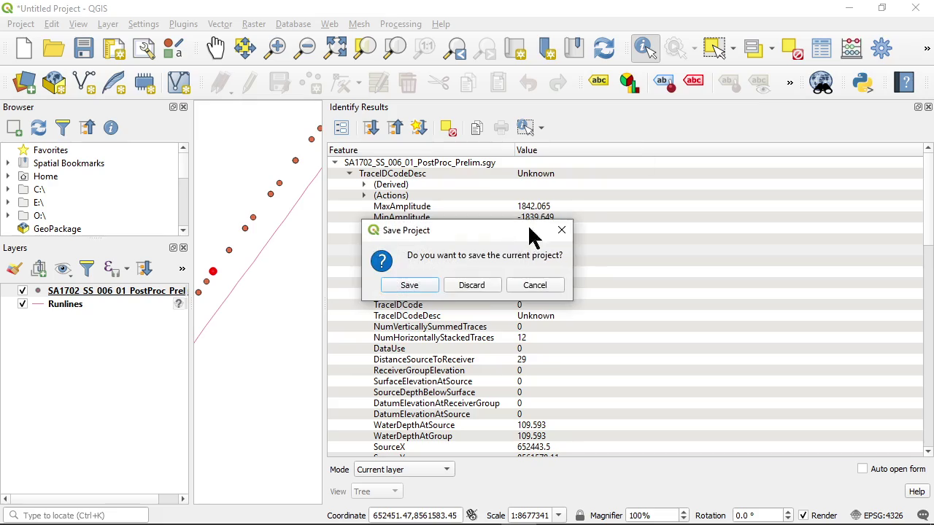
click(471, 285)
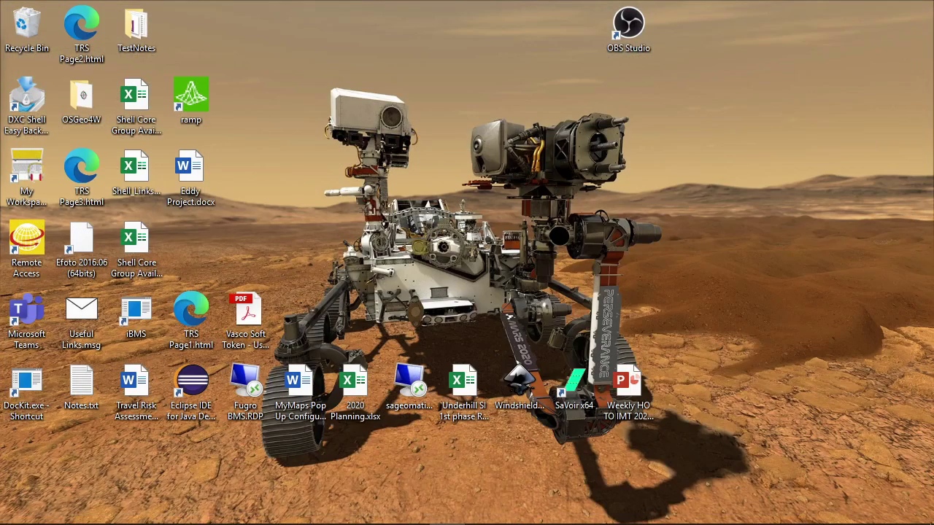